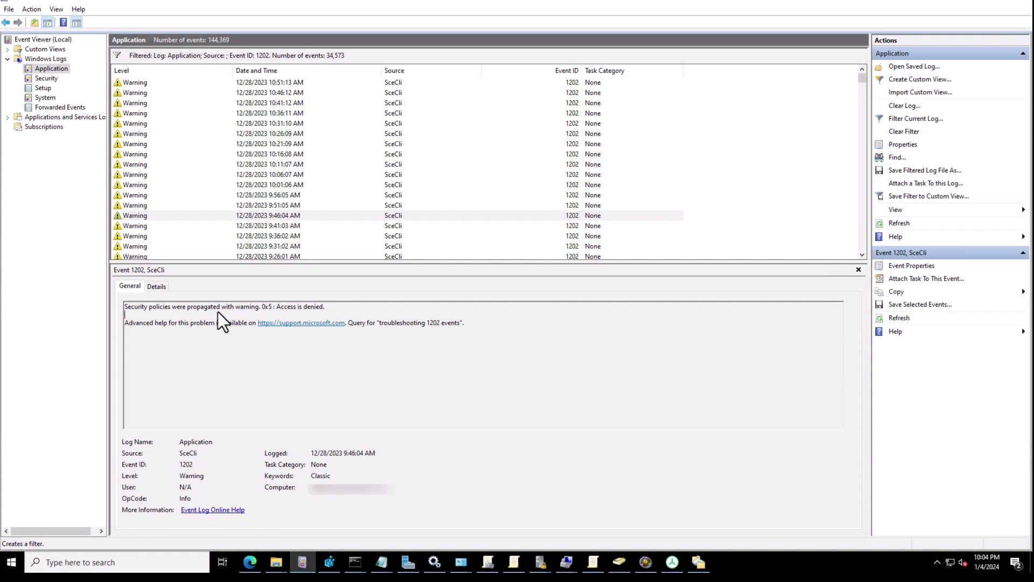
- Show details of the 9:36:02 AM SceCli 1202 warning, reporting error 0x5: Access is denied
{"action": "left_click", "coordinate": [241, 235]}
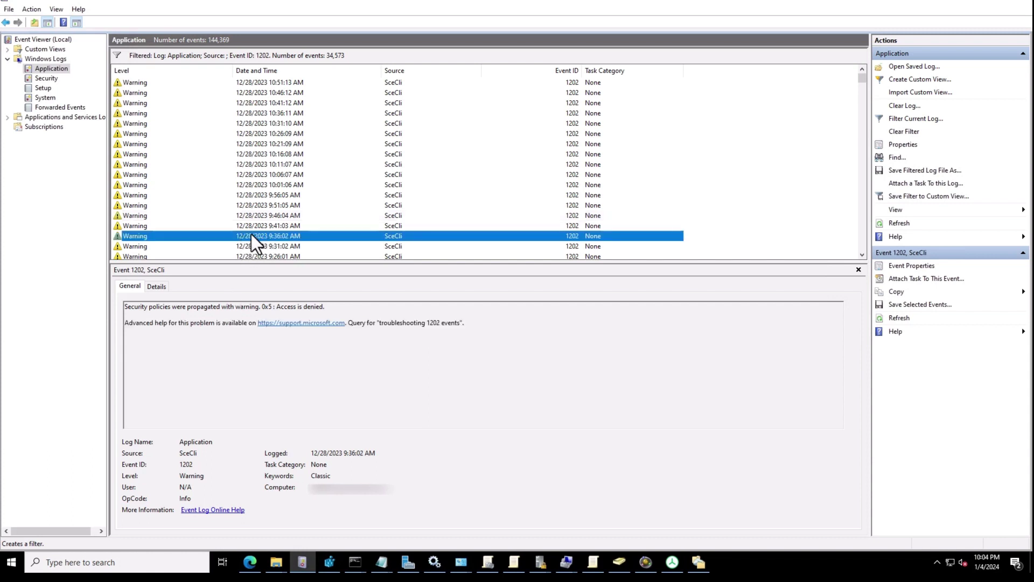
- Open the 'Troubleshoot SCECLI 1202 events' article from Google and scroll to the Error code 0x534 heading
{"action": "left_click", "coordinate": [250, 562]}
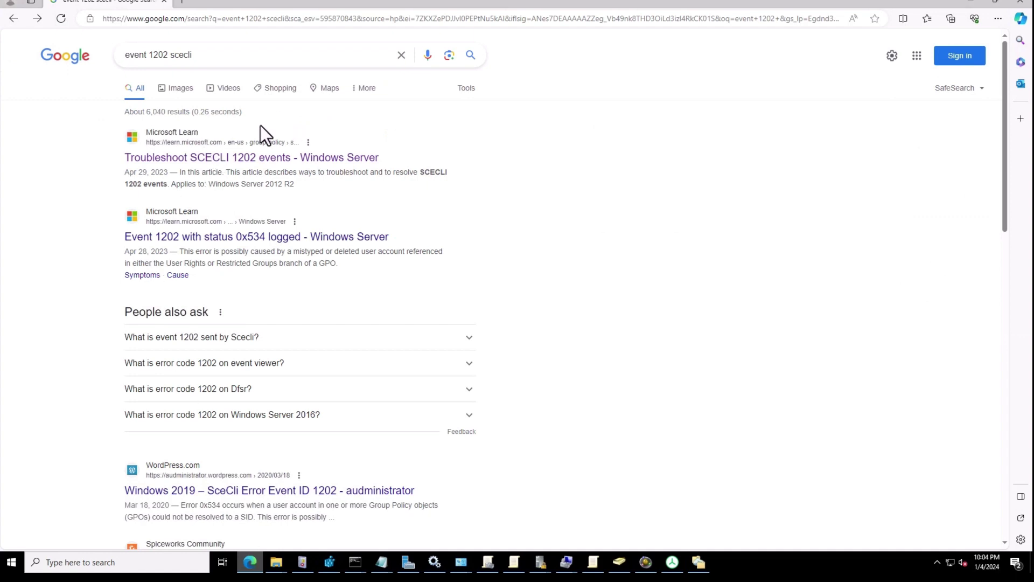
{"action": "left_click", "coordinate": [204, 161]}
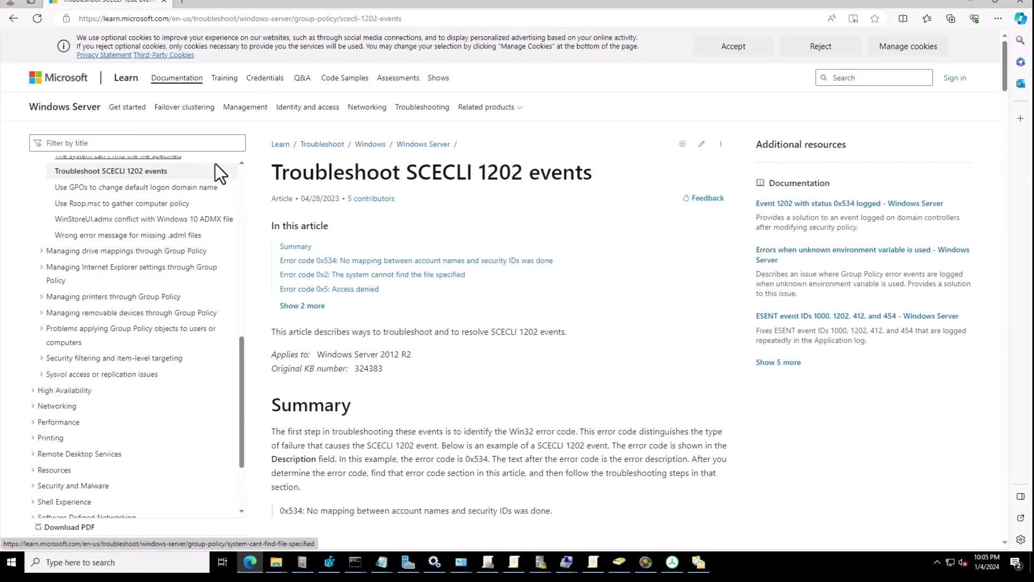
{"action": "left_click_drag", "start_coordinate": [593, 175], "coordinate": [286, 163]}
{"action": "scroll", "coordinate": [355, 403], "scroll_direction": "down", "scroll_amount": 4}
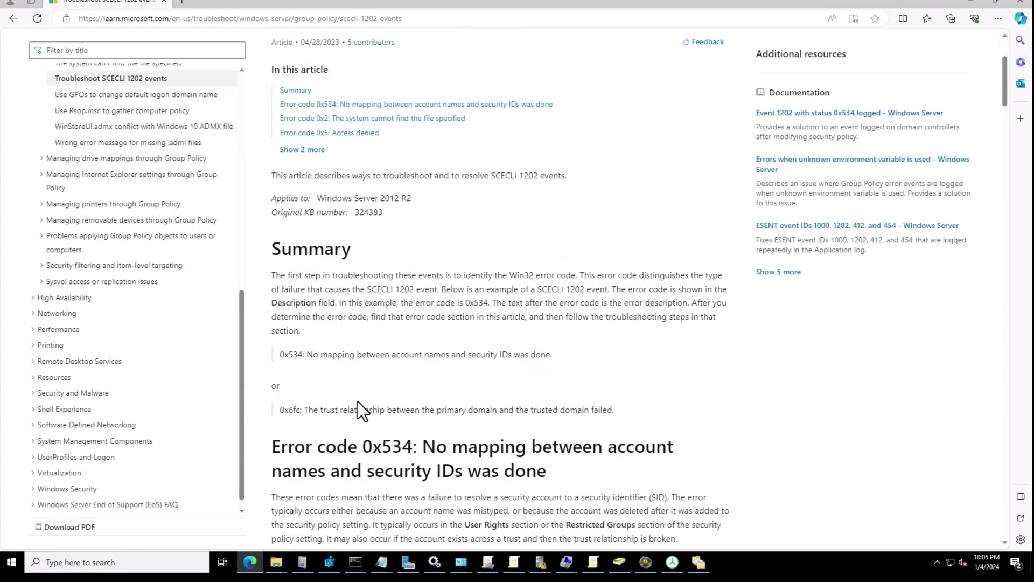
{"action": "left_click_drag", "start_coordinate": [281, 373], "coordinate": [409, 373]}
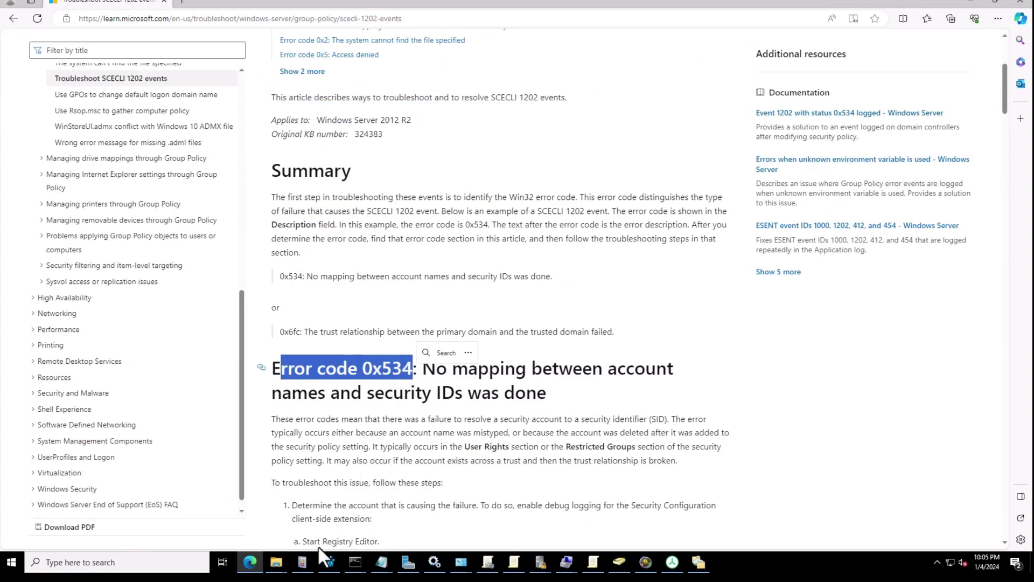
- Check the event's 0x5 error code, then return to the article's Summary section
{"action": "left_click", "coordinate": [304, 561]}
{"action": "left_click_drag", "start_coordinate": [263, 306], "coordinate": [269, 308]}
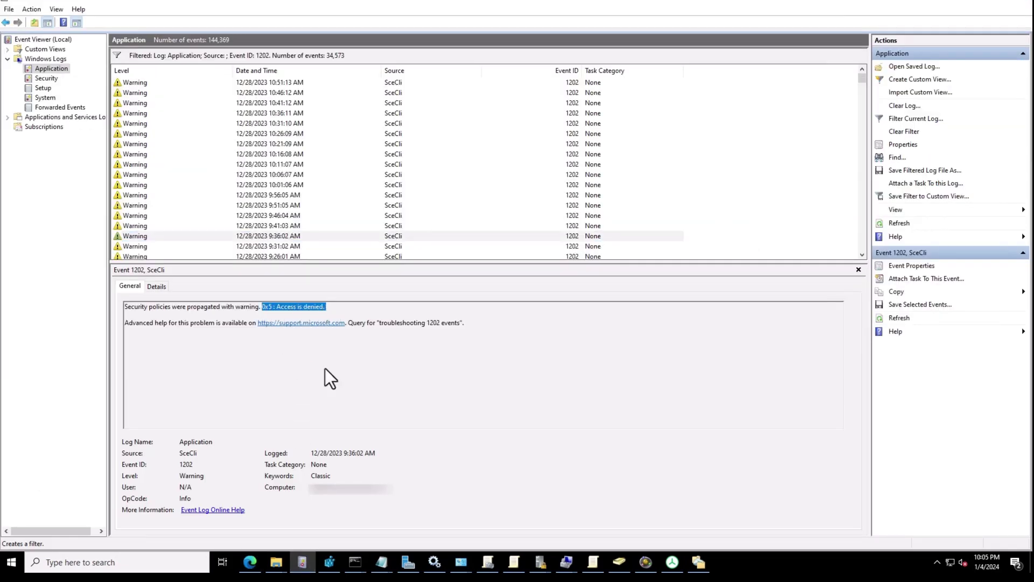
{"action": "left_click", "coordinate": [302, 563]}
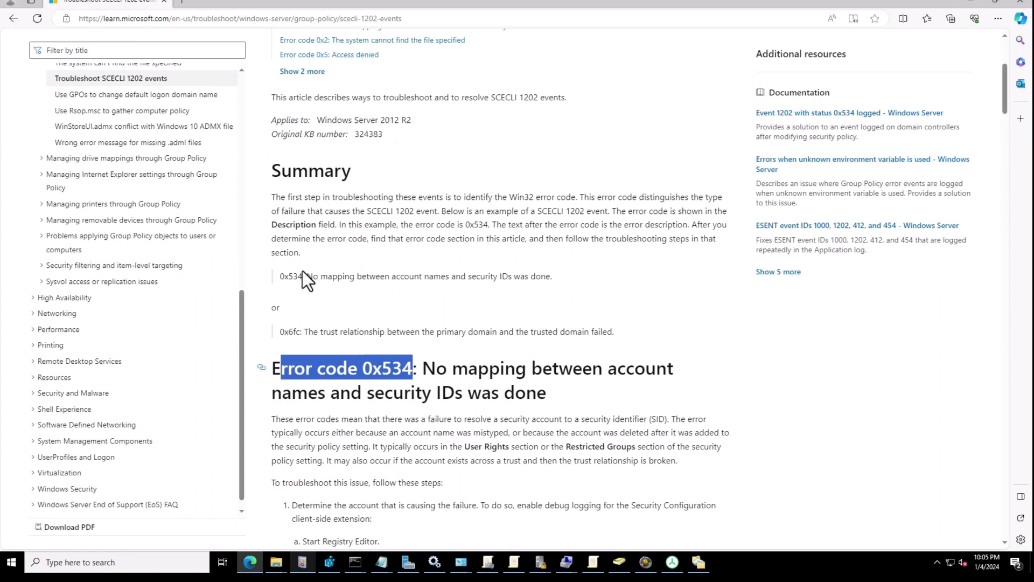
{"action": "left_click_drag", "start_coordinate": [271, 172], "coordinate": [344, 182]}
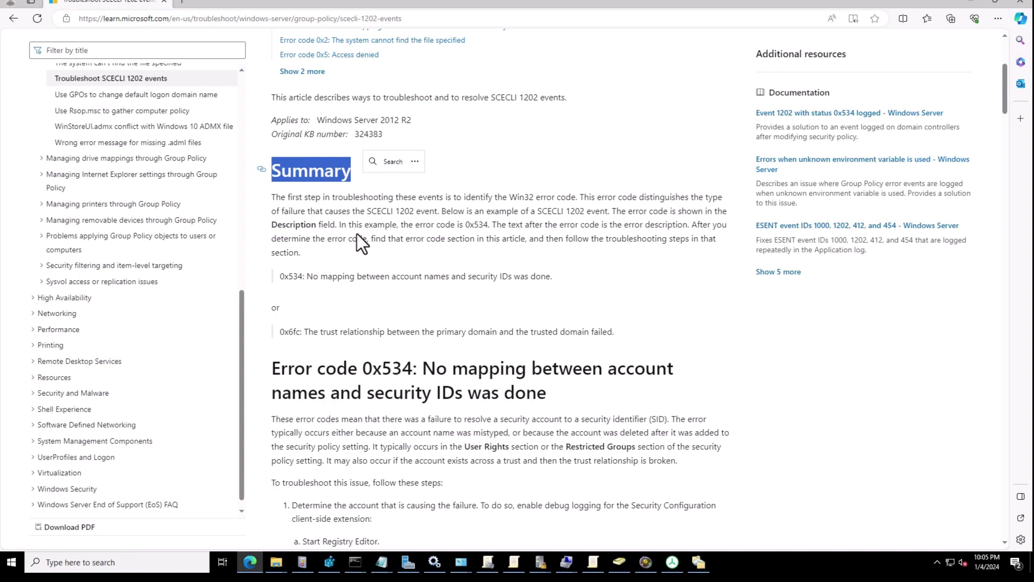
- Scroll to the 'Error code 0x5: Access denied' section and highlight its registry subkey path
{"action": "scroll", "coordinate": [367, 264], "scroll_direction": "down", "scroll_amount": 11}
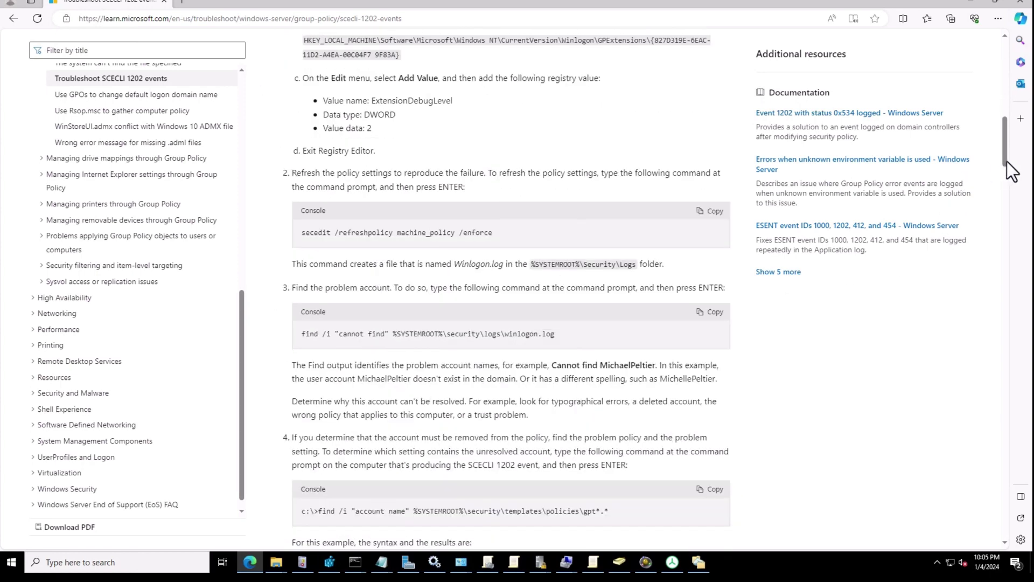
{"action": "left_click_drag", "start_coordinate": [1007, 161], "coordinate": [1011, 398]}
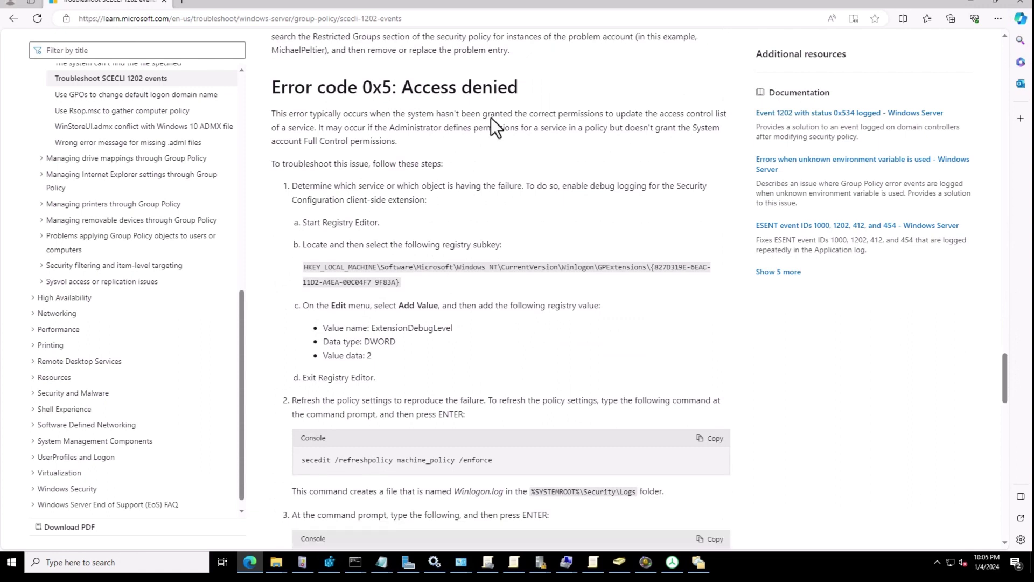
{"action": "left_click_drag", "start_coordinate": [517, 95], "coordinate": [265, 82]}
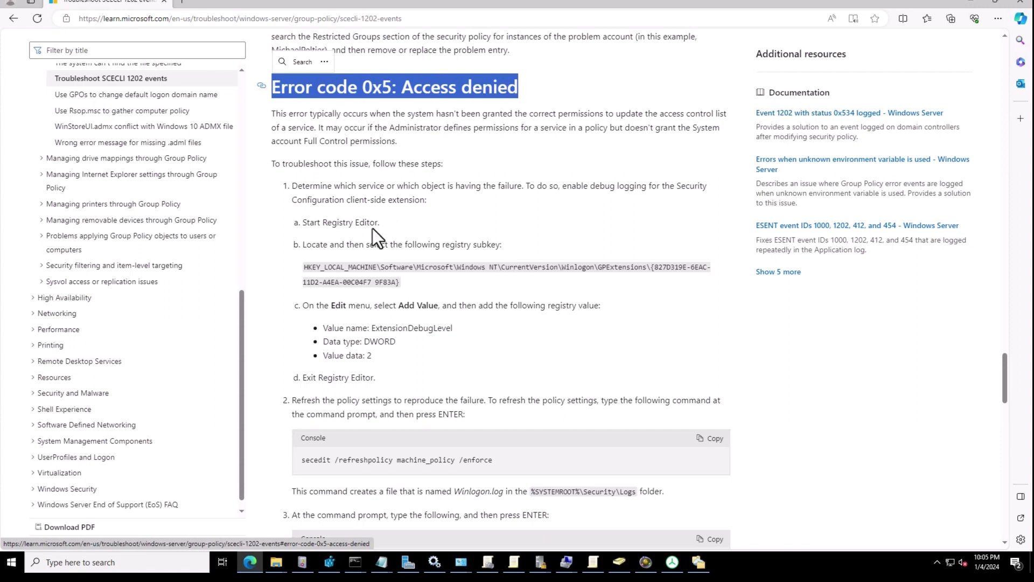
{"action": "left_click", "coordinate": [351, 237]}
{"action": "left_click_drag", "start_coordinate": [299, 266], "coordinate": [409, 290]}
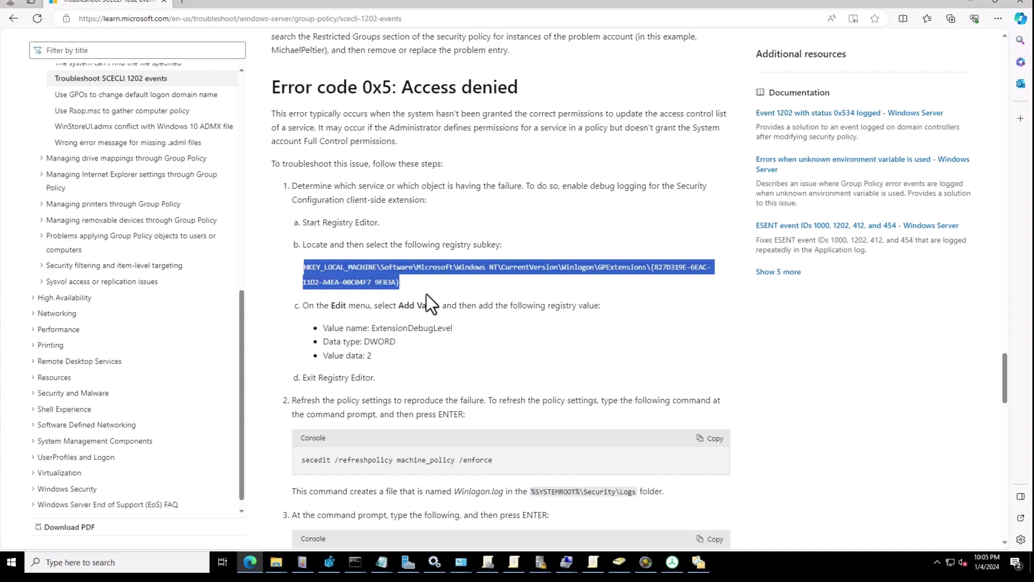
- Highlight the ExtensionDebugLevel value name and its value data 2
{"action": "scroll", "coordinate": [372, 222], "scroll_direction": "down", "scroll_amount": 1}
{"action": "left_click", "coordinate": [373, 221]}
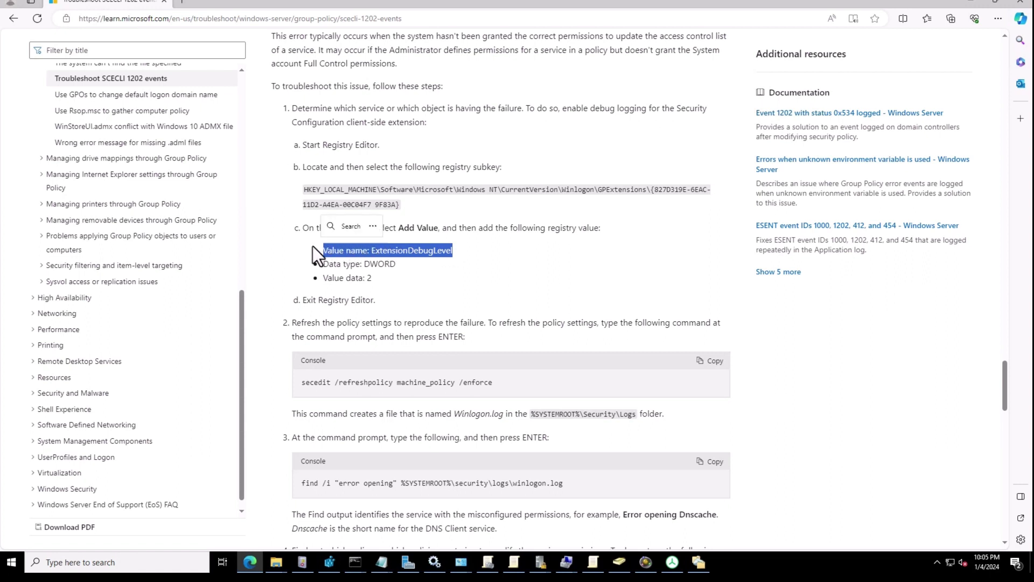
{"action": "left_click_drag", "start_coordinate": [305, 189], "coordinate": [374, 205]}
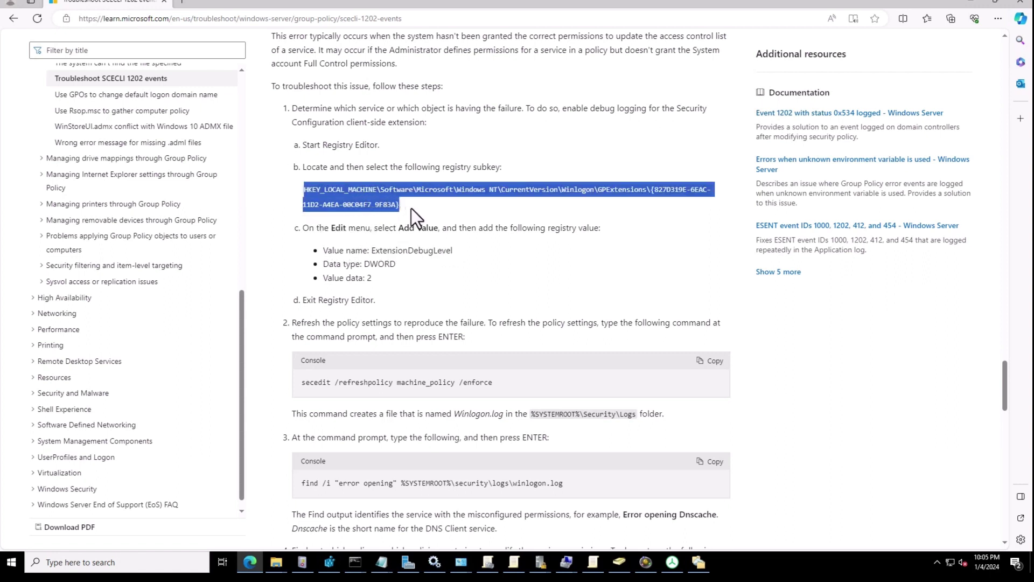
{"action": "left_click", "coordinate": [334, 192]}
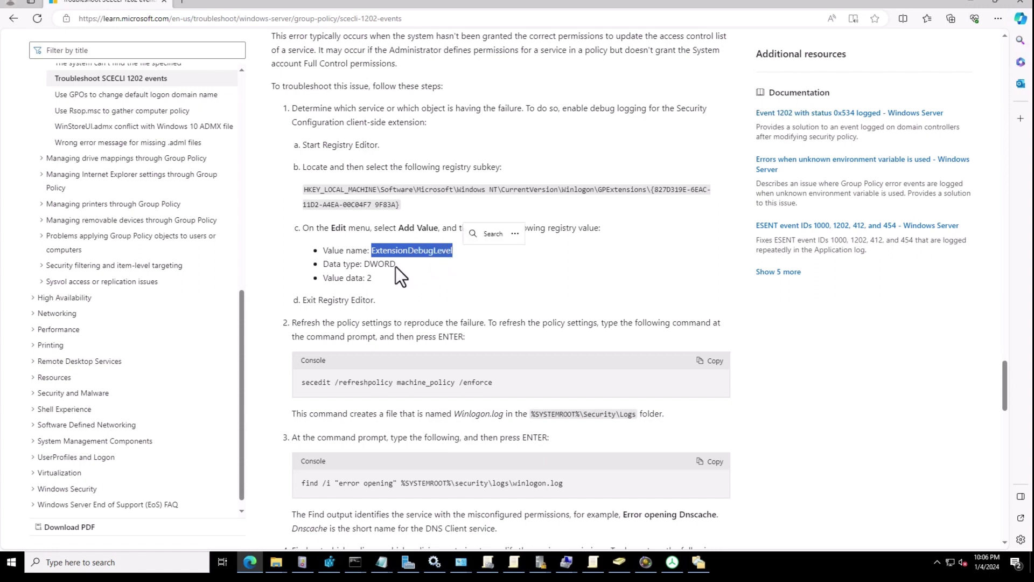
{"action": "left_click_drag", "start_coordinate": [454, 251], "coordinate": [327, 282]}
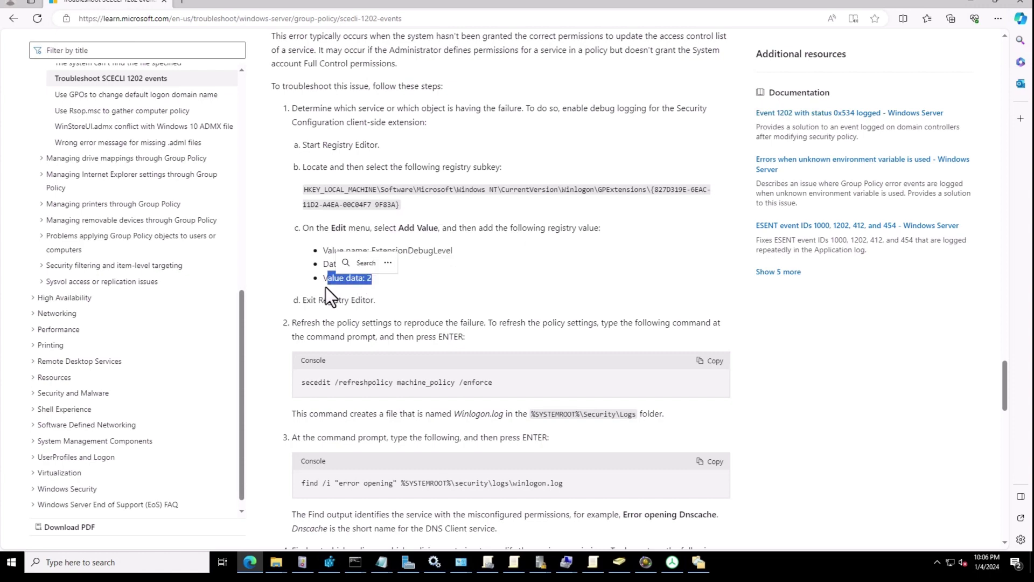
{"action": "left_click", "coordinate": [330, 563]}
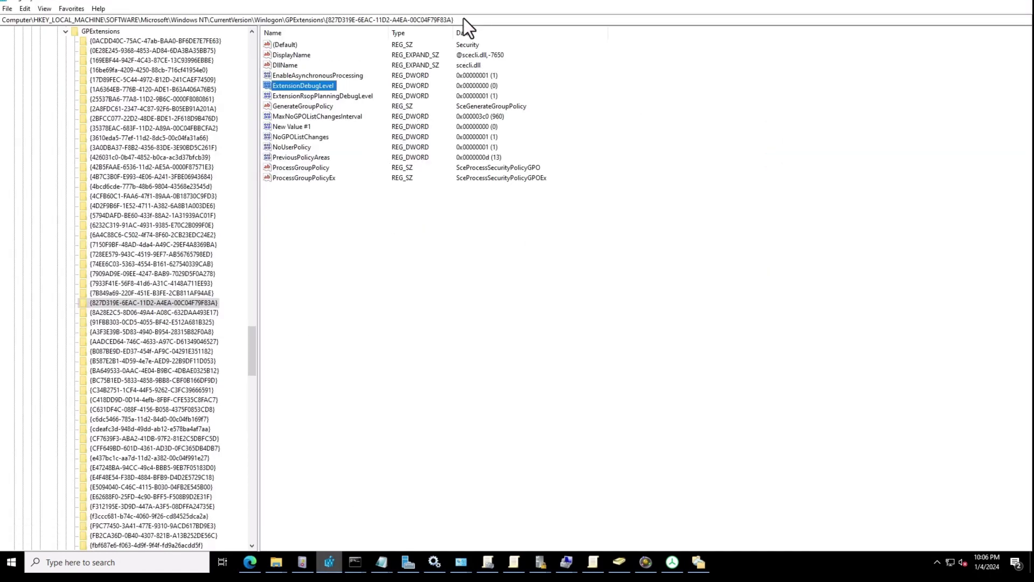
{"action": "left_click_drag", "start_coordinate": [464, 19], "coordinate": [2, 16]}
{"action": "key", "text": "Escape"}
{"action": "right_click", "coordinate": [309, 244]}
{"action": "left_click", "coordinate": [338, 250]}
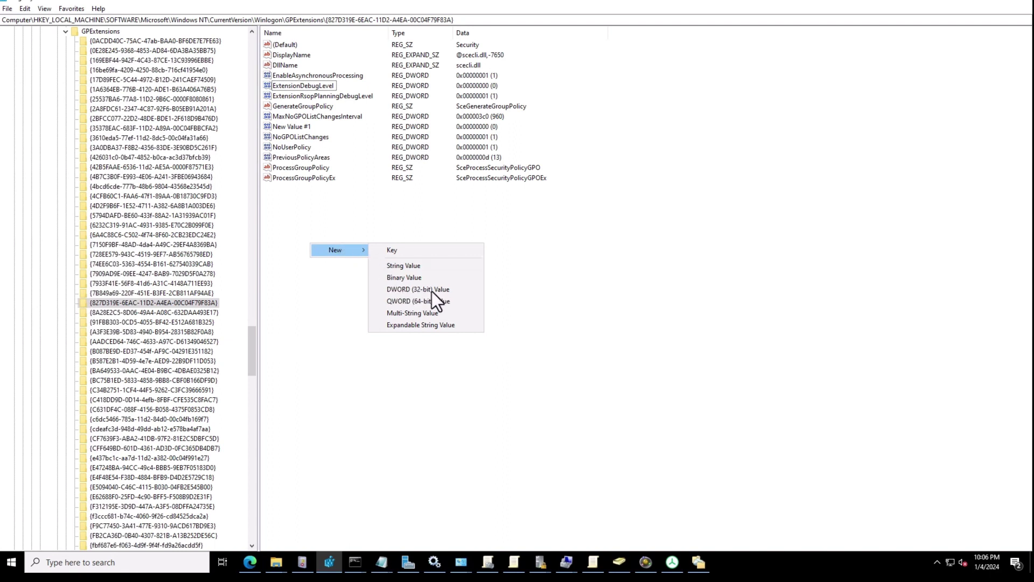
{"action": "left_click", "coordinate": [338, 184]}
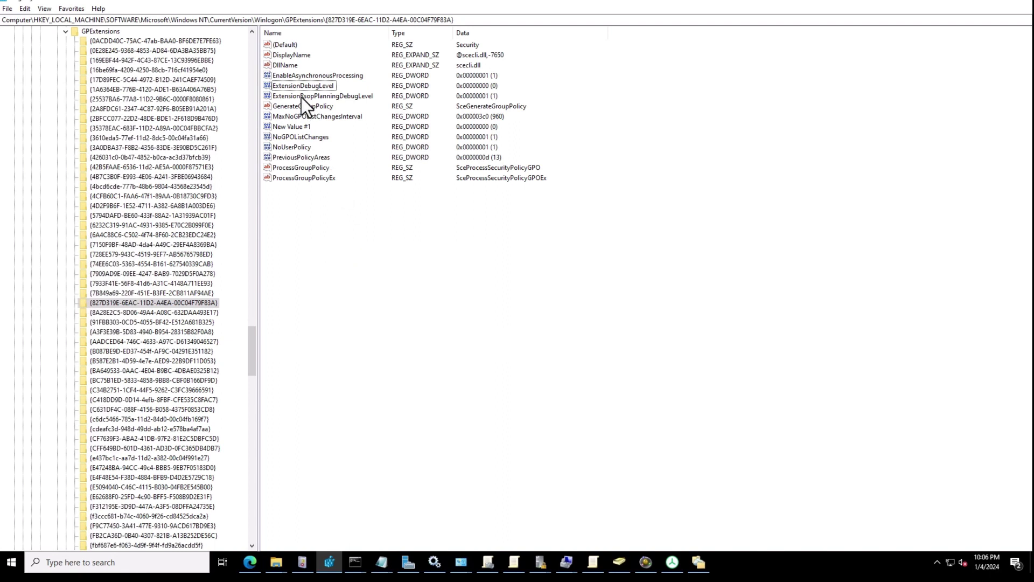
{"action": "left_click", "coordinate": [274, 85]}
{"action": "double_click", "coordinate": [306, 89]}
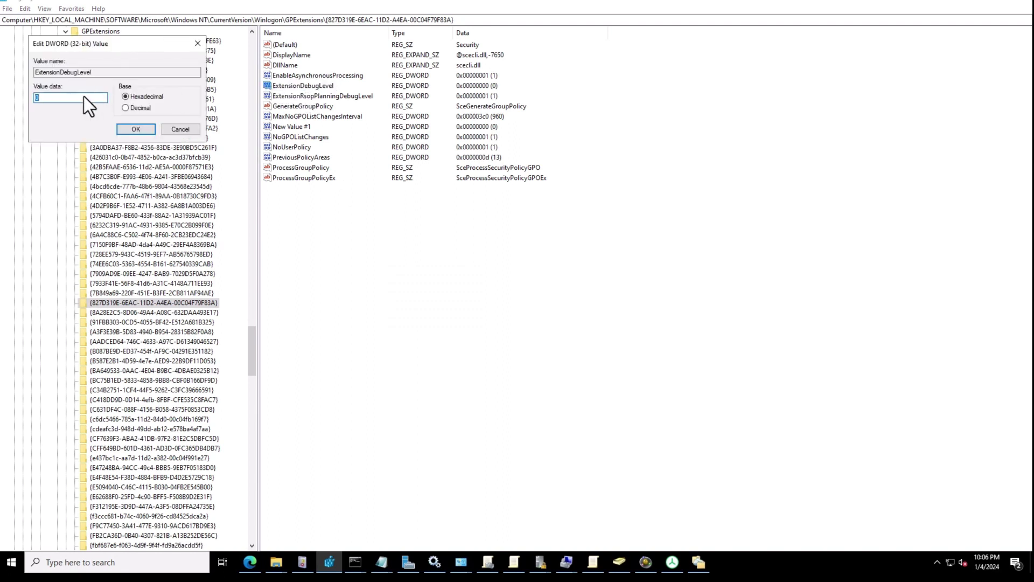
{"action": "type", "text": "2"}
{"action": "left_click", "coordinate": [179, 130]}
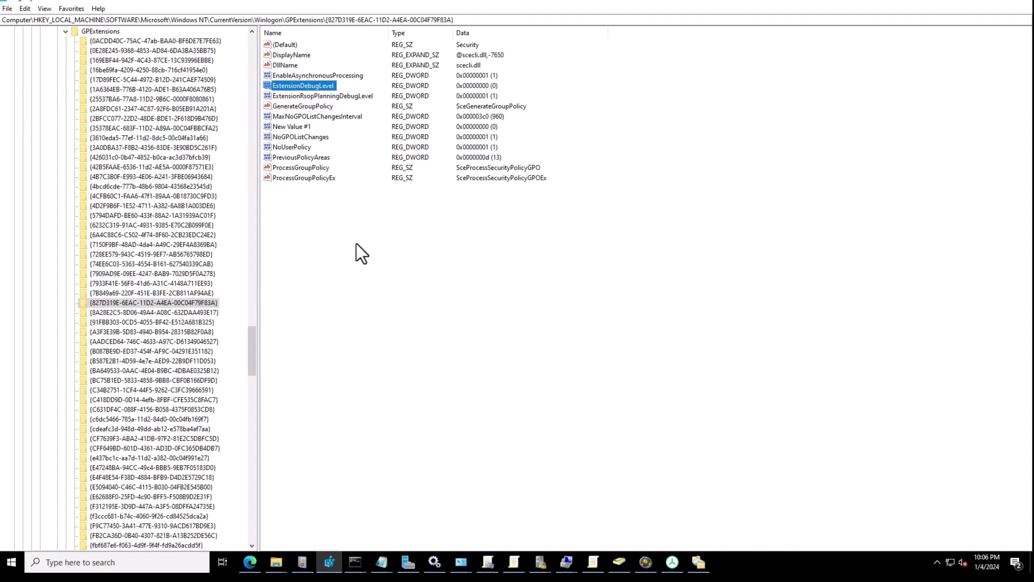
- Copy the secedit /refreshpolicy machine_policy /enforce command from the article
{"action": "left_click", "coordinate": [333, 561]}
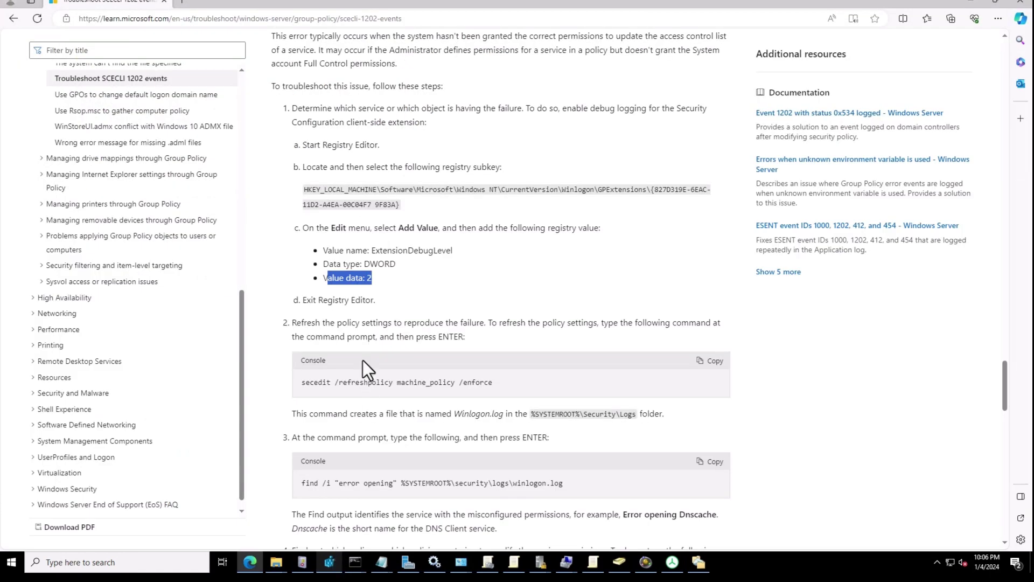
{"action": "scroll", "coordinate": [363, 360], "scroll_direction": "down", "scroll_amount": 1}
{"action": "left_click", "coordinate": [306, 309]}
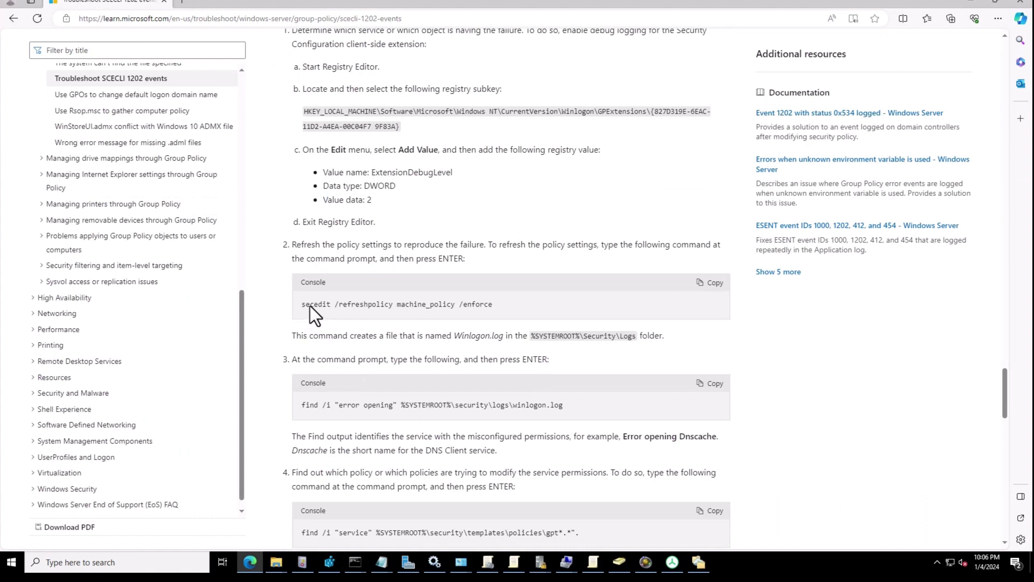
{"action": "left_click_drag", "start_coordinate": [316, 305], "coordinate": [496, 303]}
{"action": "key", "text": "ctrl+c"}
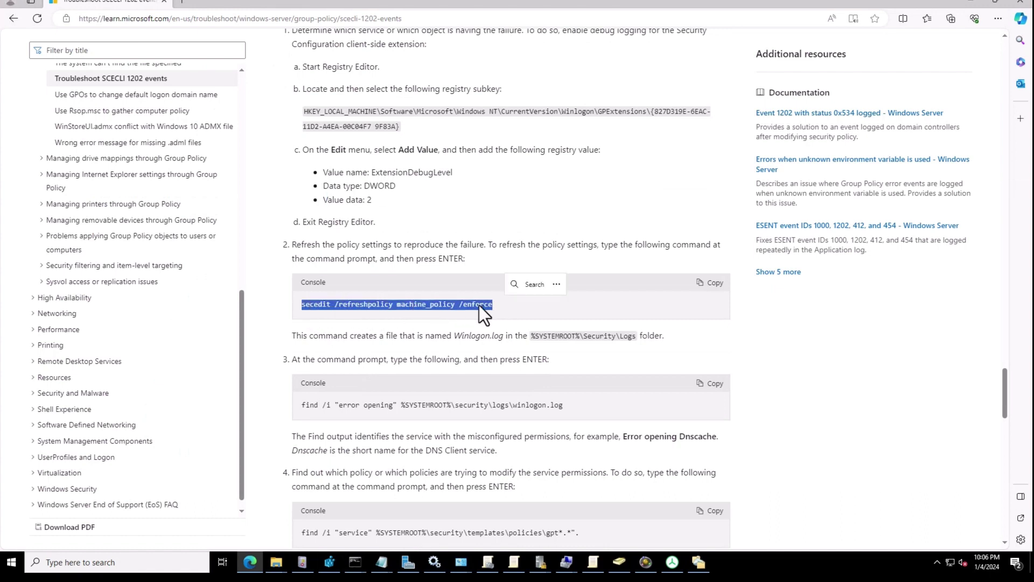
{"action": "right_click", "coordinate": [479, 305]}
{"action": "left_click", "coordinate": [503, 316]}
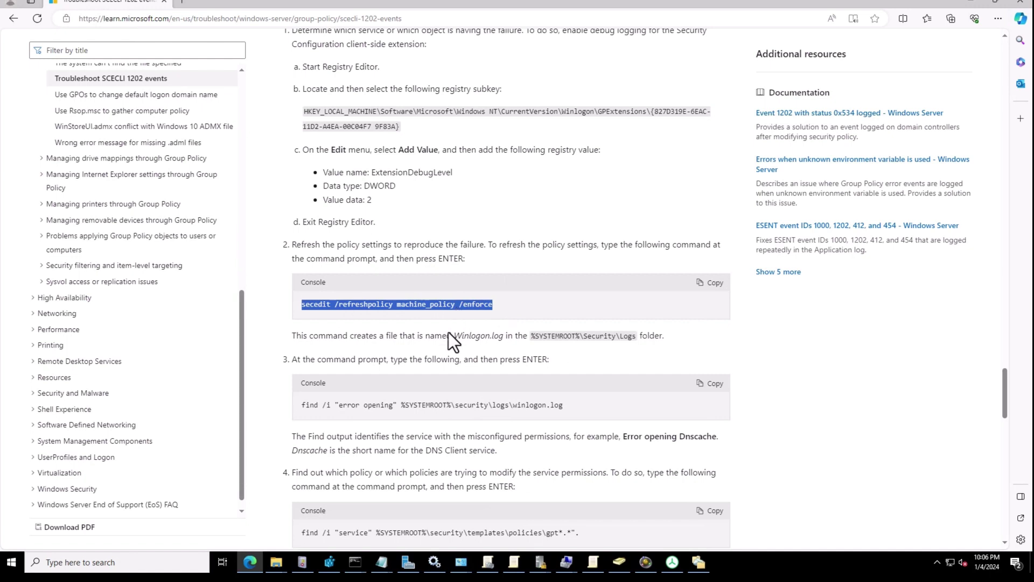
- Run the secedit command in the Administrator Command Prompt, which returns only syntax help
{"action": "left_click", "coordinate": [355, 561]}
{"action": "left_click", "coordinate": [447, 529]}
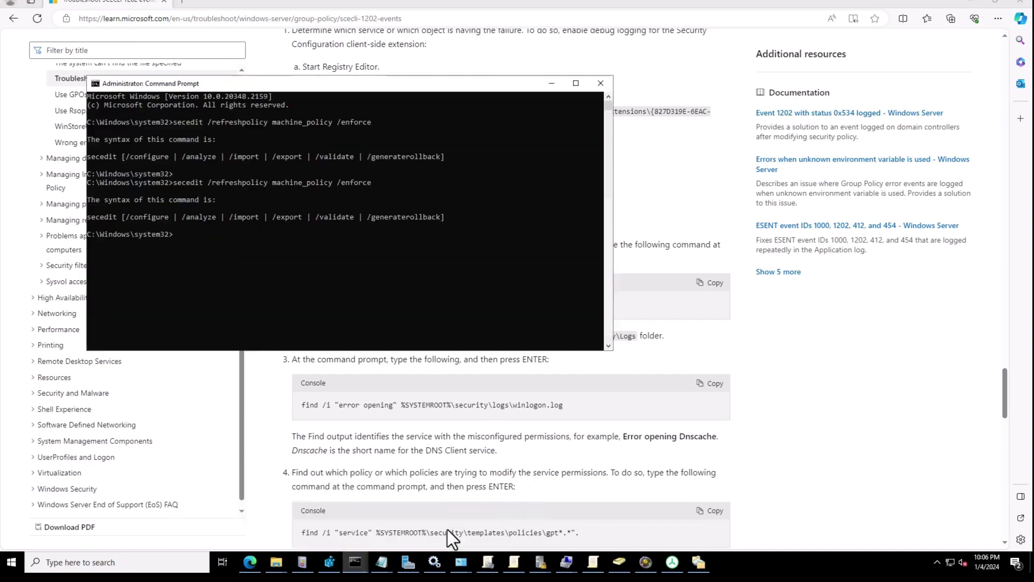
{"action": "key", "text": "Return"}
{"action": "key", "text": "Return"}
{"action": "key", "text": "Return"}
{"action": "key", "text": "ctrl+v"}
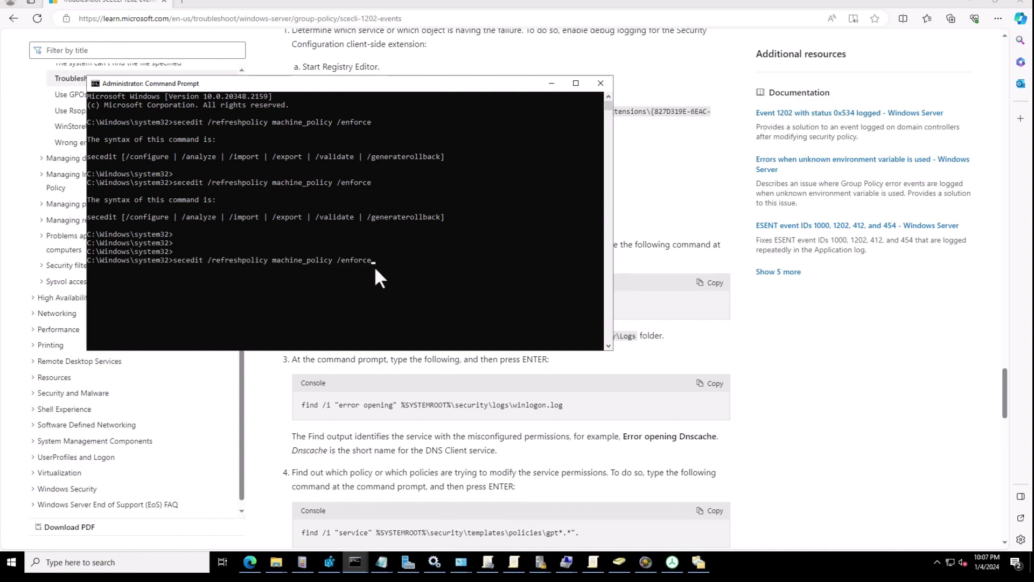
{"action": "left_click_drag", "start_coordinate": [425, 86], "coordinate": [437, 14]}
{"action": "key", "text": "Return"}
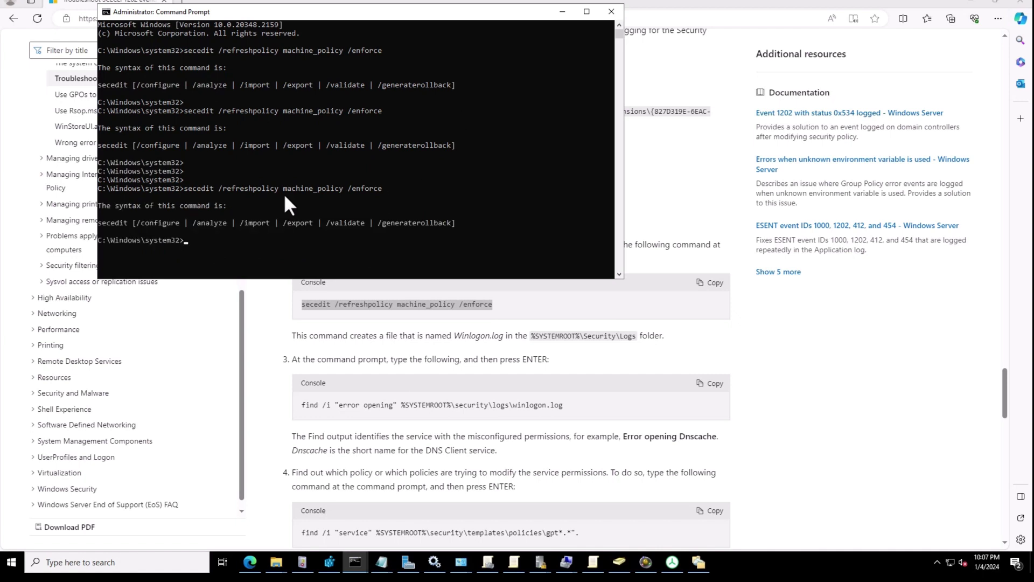
- Force a group policy update with gpupdate /force
{"action": "left_click_drag", "start_coordinate": [237, 219], "coordinate": [419, 221]}
{"action": "left_click", "coordinate": [403, 234]}
{"action": "key", "text": "Return"}
{"action": "key", "text": "Return"}
{"action": "key", "text": "Return"}
{"action": "key", "text": "Return"}
{"action": "key", "text": "Return"}
{"action": "key", "text": "Return"}
{"action": "key", "text": "Return"}
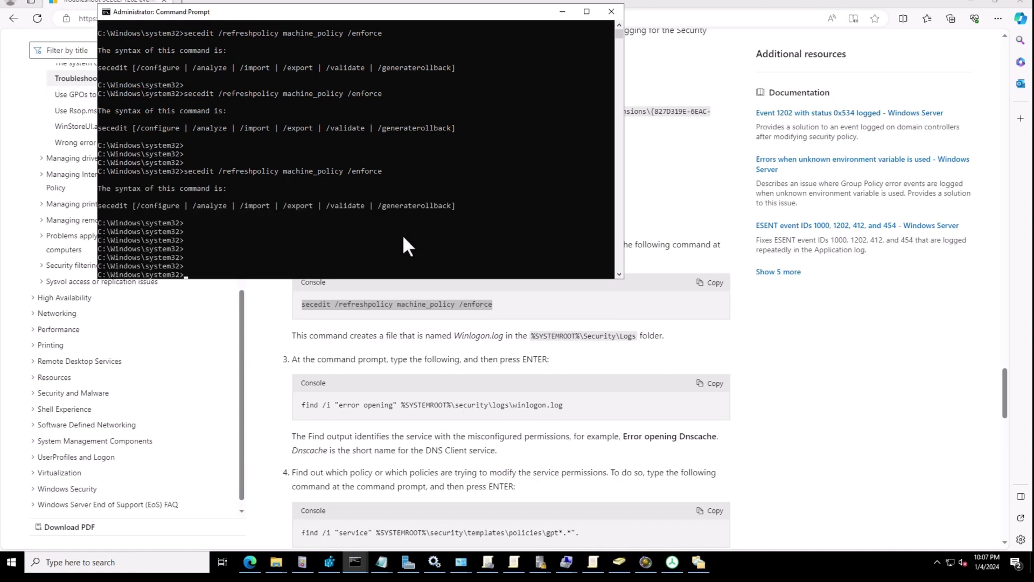
{"action": "type", "text": "gpupdate /force"}
{"action": "key", "text": "Return"}
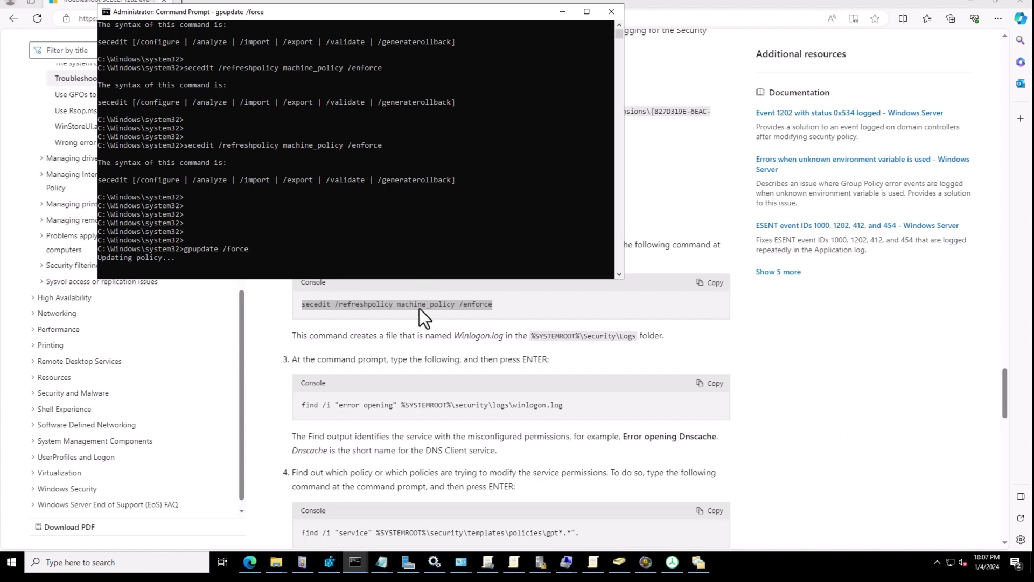
- Copy the %SYSTEMROOT%\Security\Logs folder path from the documentation
{"action": "left_click", "coordinate": [412, 326]}
{"action": "left_click_drag", "start_coordinate": [453, 343], "coordinate": [593, 344]}
{"action": "left_click", "coordinate": [639, 336]}
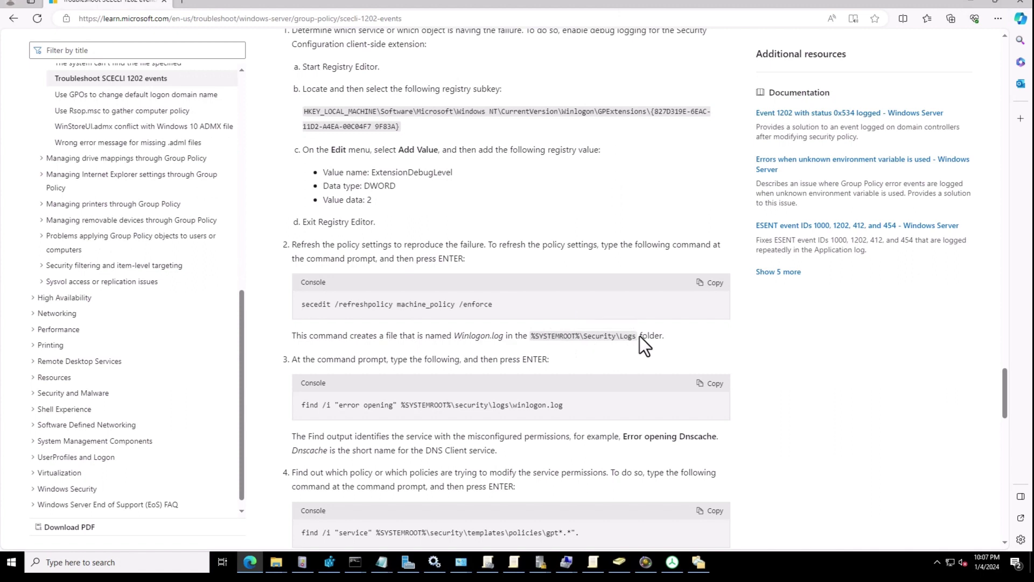
{"action": "right_click", "coordinate": [535, 337]}
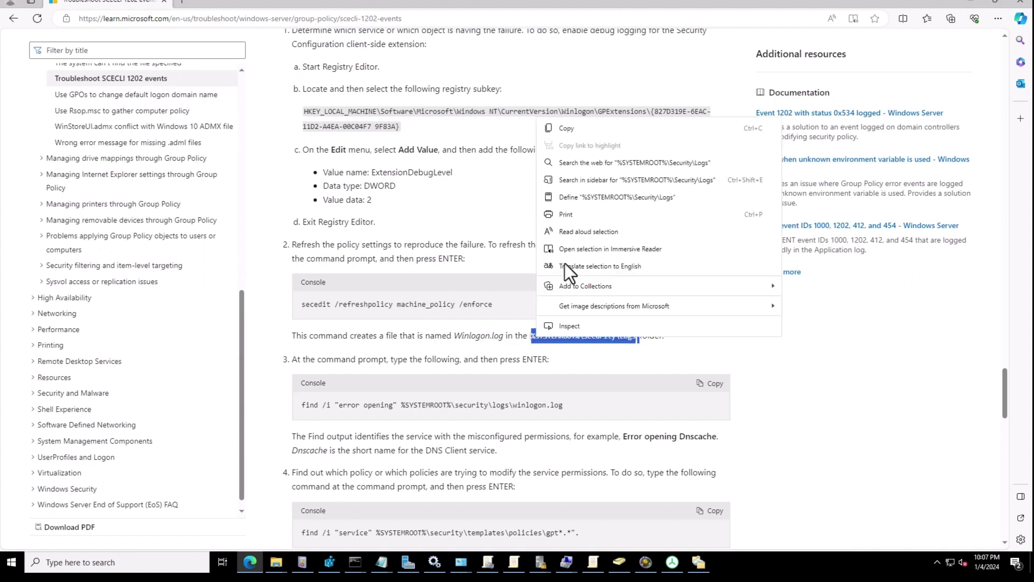
{"action": "left_click", "coordinate": [565, 129]}
- Go to C:\Windows\security\logs in File Explorer and select the winlogon log
{"action": "left_click", "coordinate": [280, 562]}
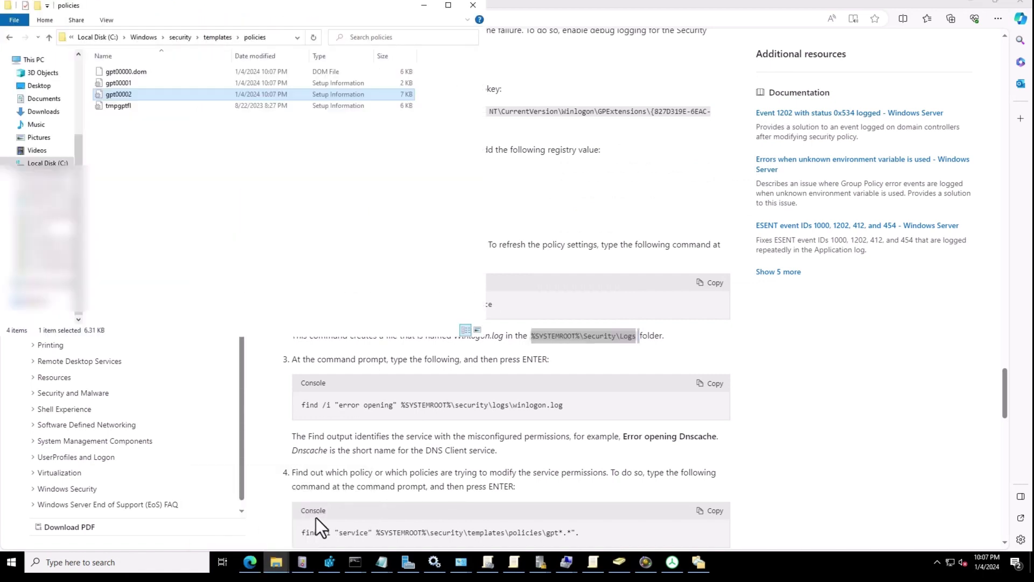
{"action": "left_click", "coordinate": [274, 40]}
{"action": "right_click", "coordinate": [274, 40]}
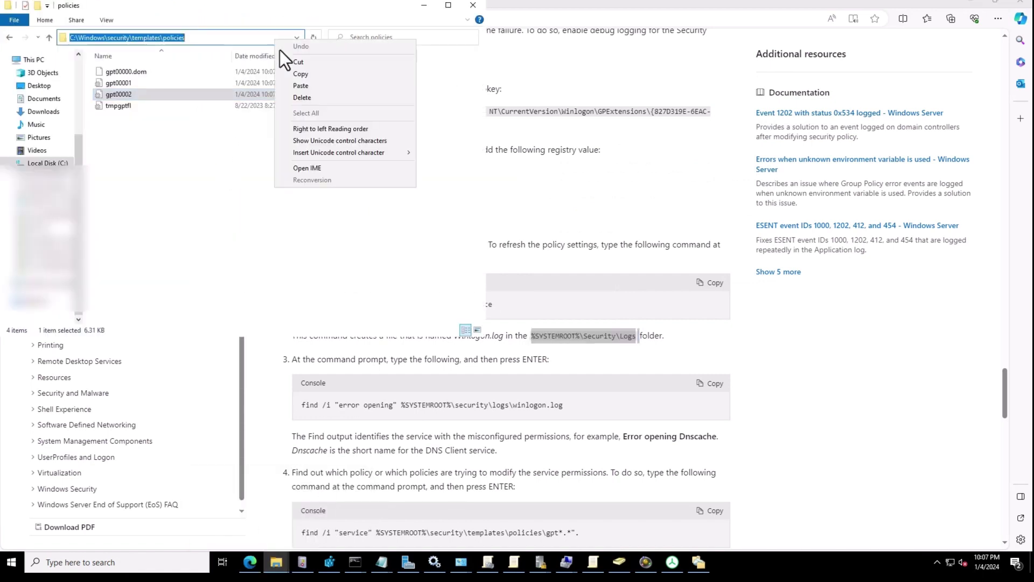
{"action": "left_click", "coordinate": [307, 88]}
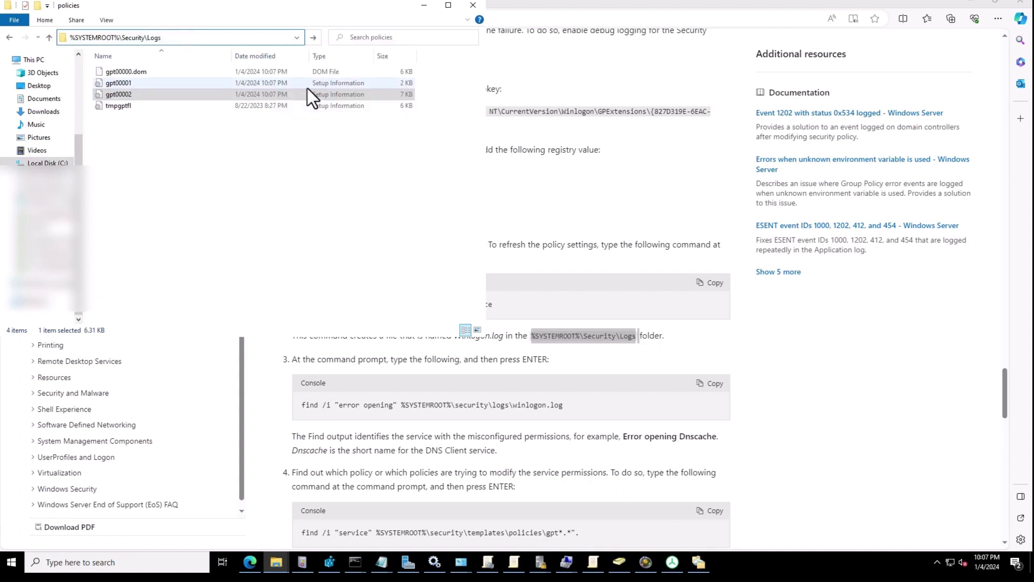
{"action": "key", "text": "Return"}
{"action": "left_click", "coordinate": [142, 132]}
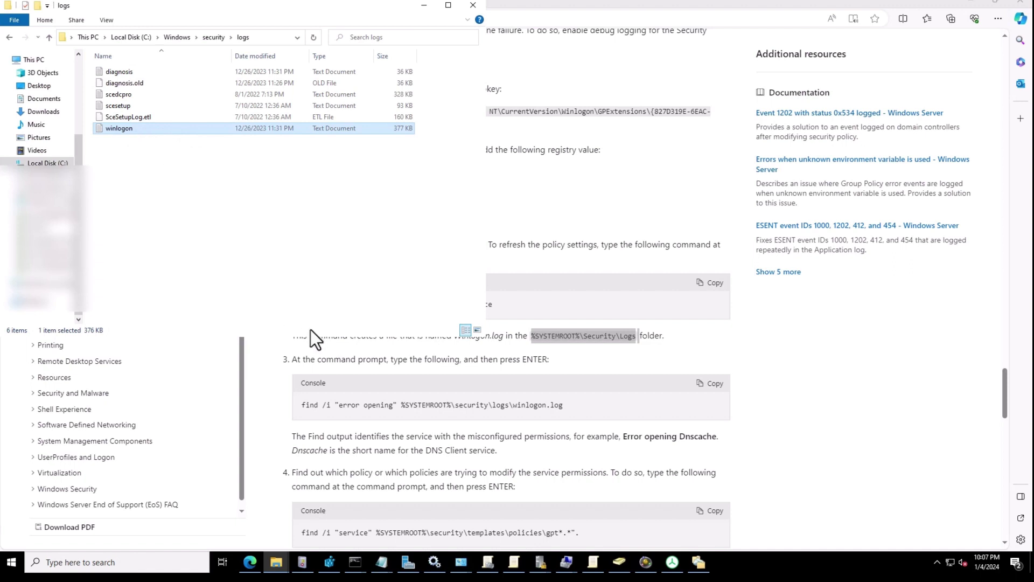
- Copy the find "error opening" winlogon.log command from the article
{"action": "triple_click", "coordinate": [371, 408]}
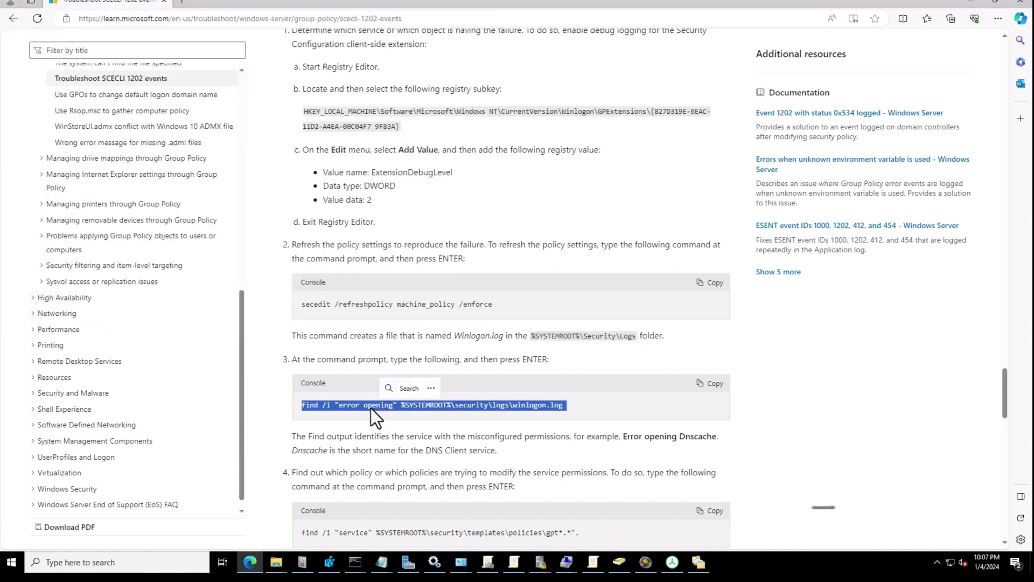
{"action": "right_click", "coordinate": [372, 405]}
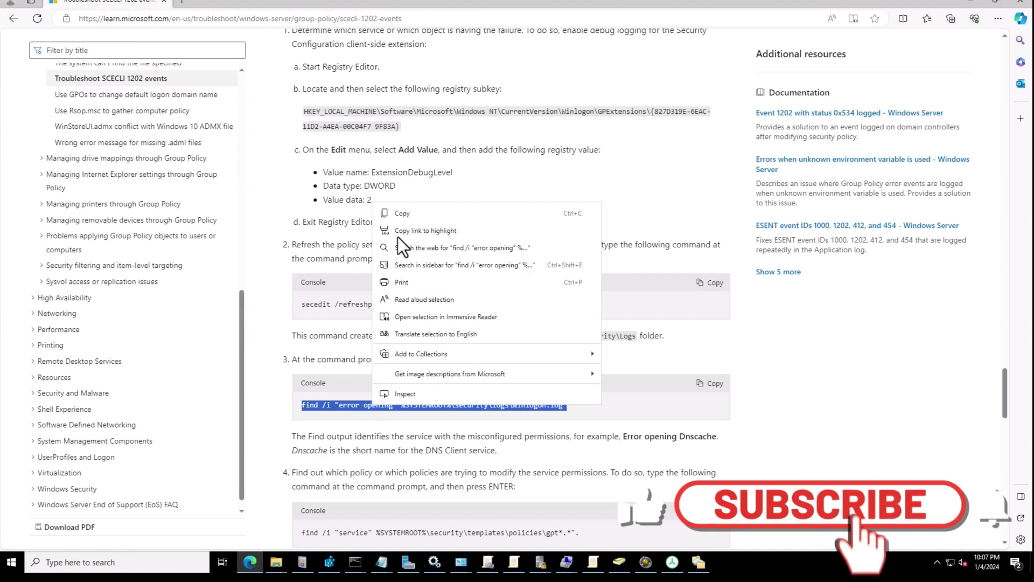
{"action": "left_click", "coordinate": [405, 216]}
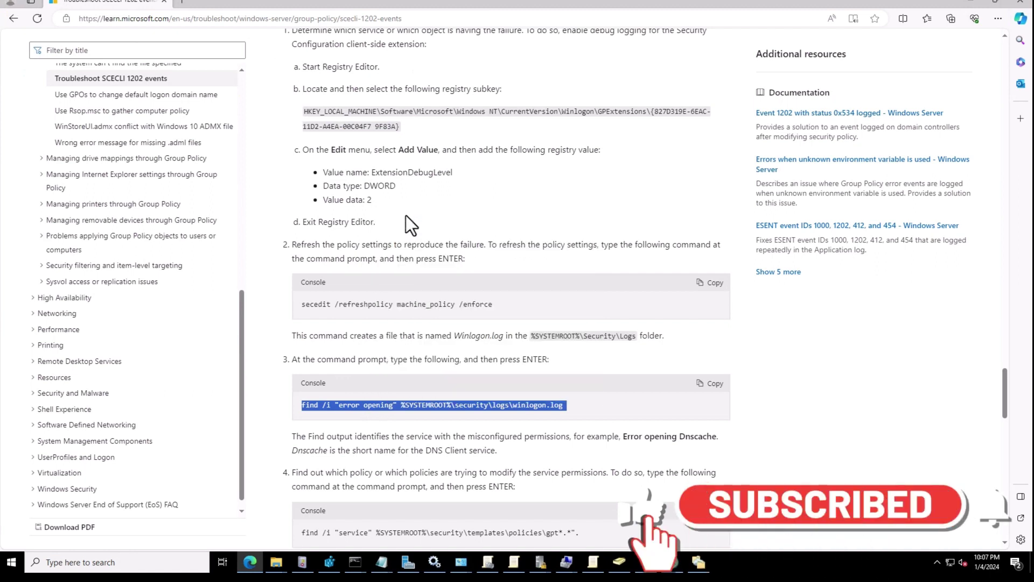
{"action": "right_click", "coordinate": [412, 406]}
{"action": "left_click", "coordinate": [450, 218]}
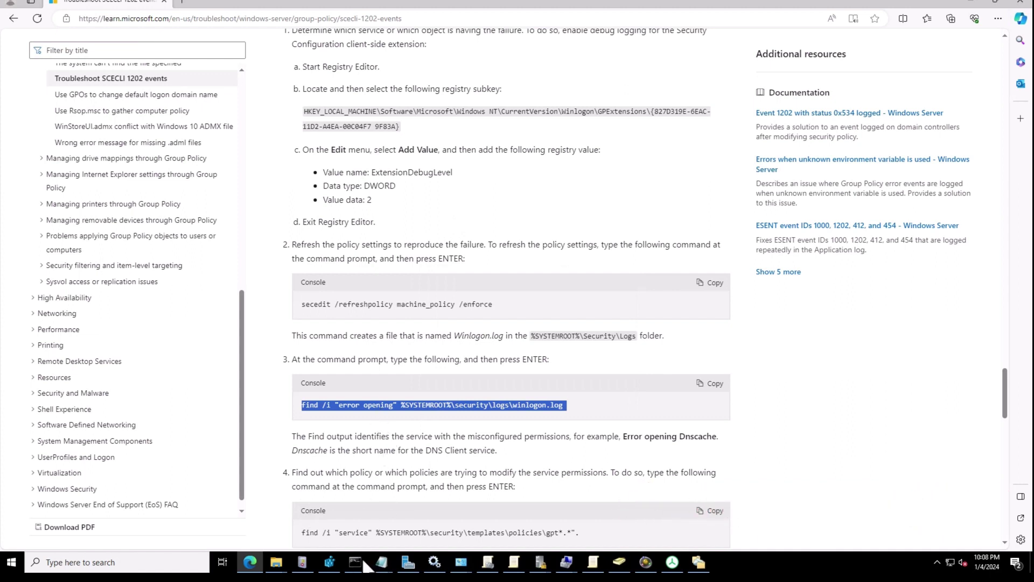
- Run the find "error opening" search on winlogon.log in a maximized Command Prompt
{"action": "mouse_move", "coordinate": [370, 563]}
{"action": "left_click", "coordinate": [368, 512]}
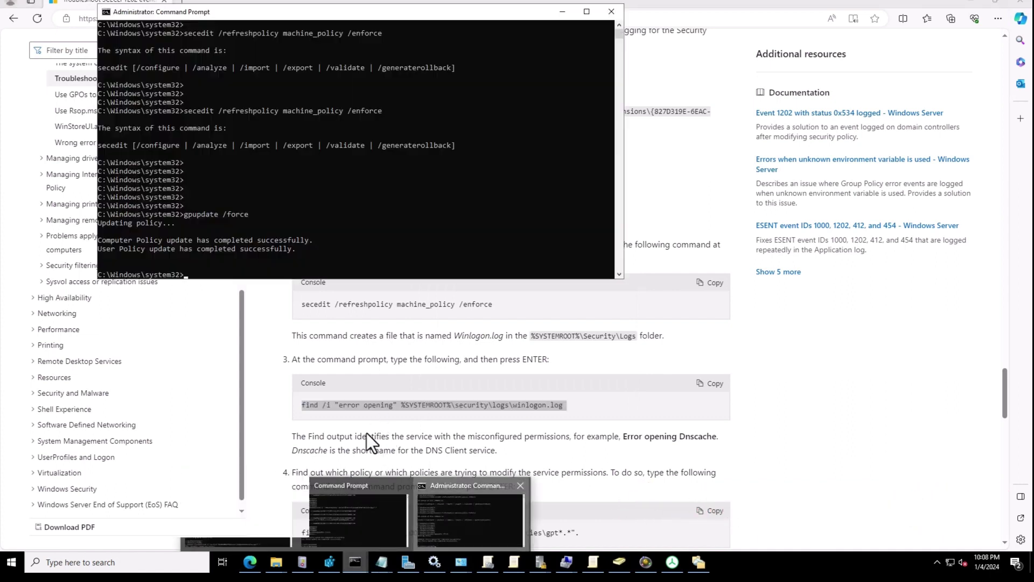
{"action": "right_click", "coordinate": [296, 259]}
{"action": "scroll", "coordinate": [296, 260], "scroll_direction": "up", "scroll_amount": 5}
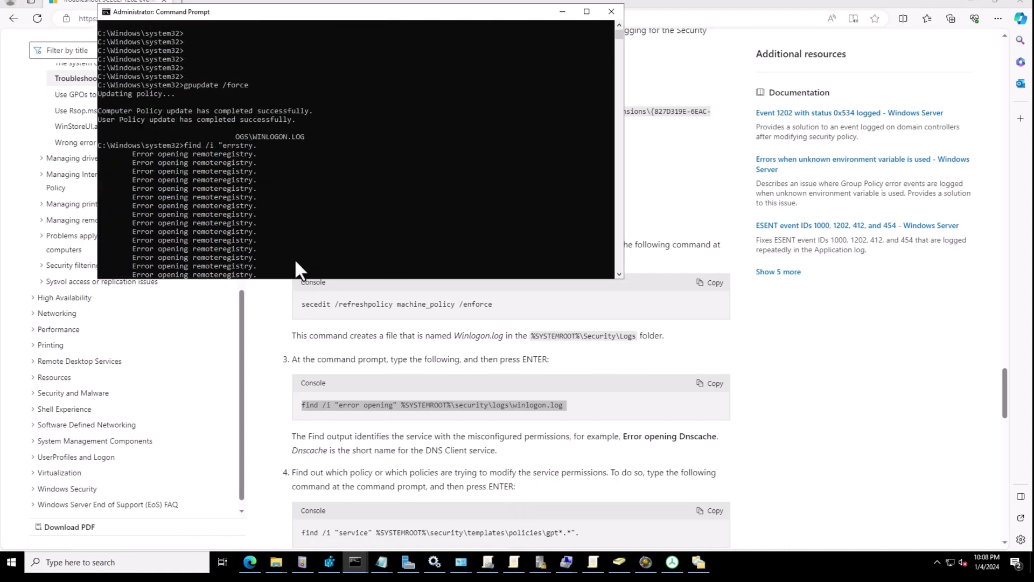
{"action": "left_click_drag", "start_coordinate": [124, 151], "coordinate": [415, 134]}
{"action": "left_click", "coordinate": [586, 12]}
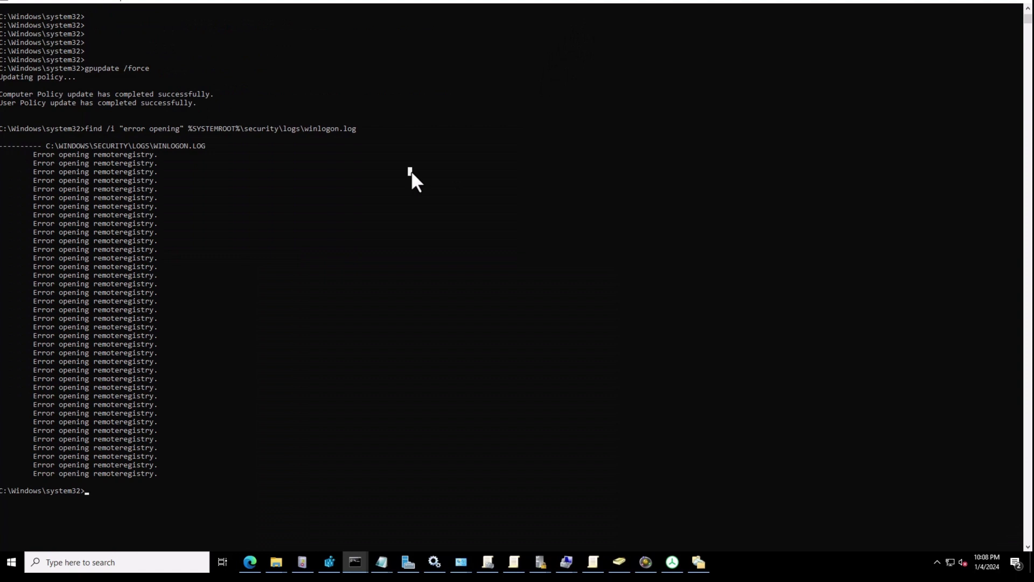
- Highlight remoteregistry in the repeated "Error opening remoteregistry." results
{"action": "left_click_drag", "start_coordinate": [13, 141], "coordinate": [131, 455]}
{"action": "left_click", "coordinate": [114, 284]}
{"action": "left_click_drag", "start_coordinate": [95, 163], "coordinate": [131, 164]}
{"action": "left_click", "coordinate": [96, 171]}
{"action": "left_click", "coordinate": [116, 171]}
{"action": "left_click_drag", "start_coordinate": [96, 172], "coordinate": [152, 174]}
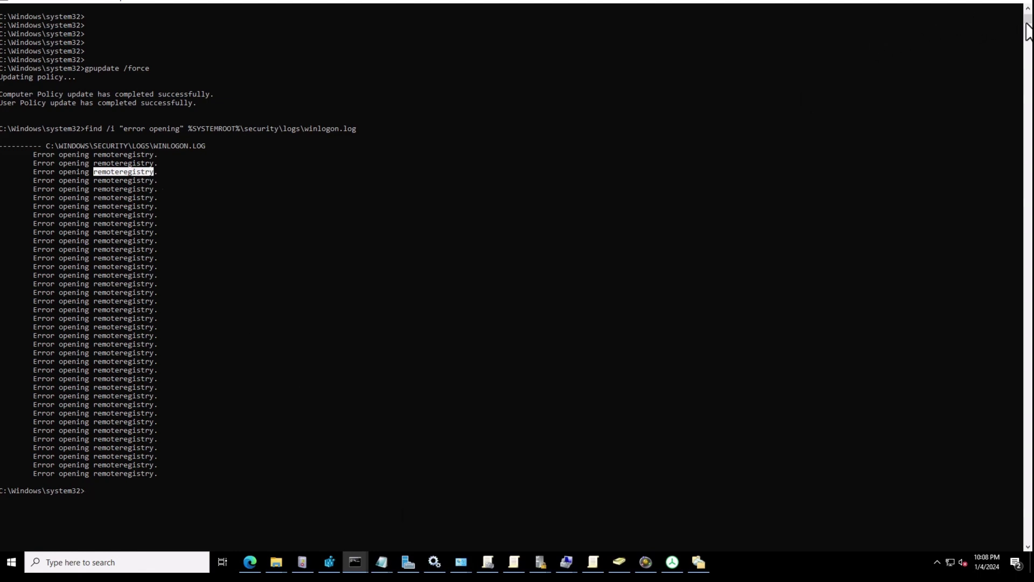
{"action": "scroll", "coordinate": [987, 14], "scroll_direction": "up", "scroll_amount": 10}
- Copy the find /i "service" policy templates command from the article
{"action": "left_click", "coordinate": [972, 3]}
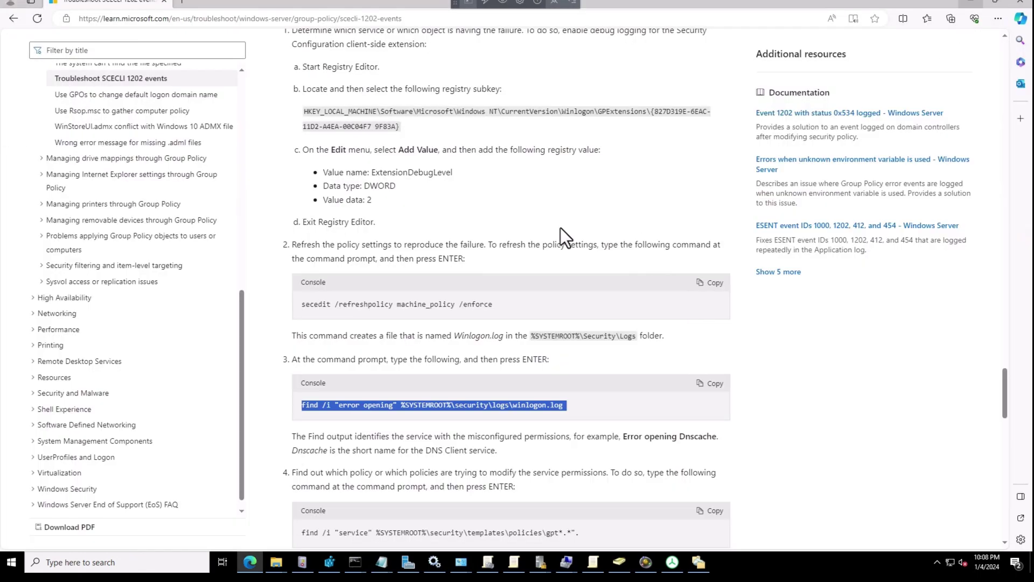
{"action": "scroll", "coordinate": [420, 458], "scroll_direction": "down", "scroll_amount": 3}
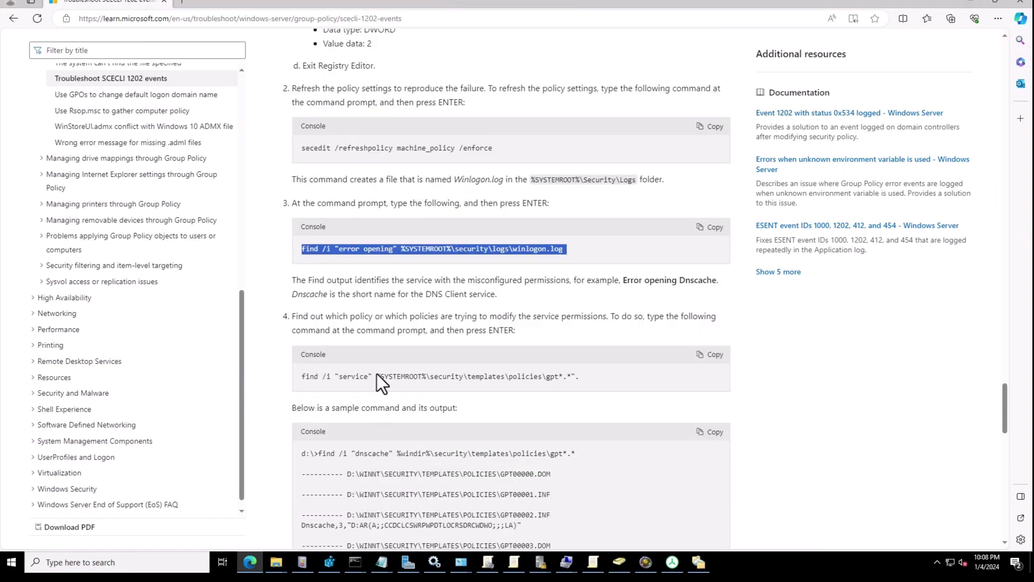
{"action": "triple_click", "coordinate": [386, 376]}
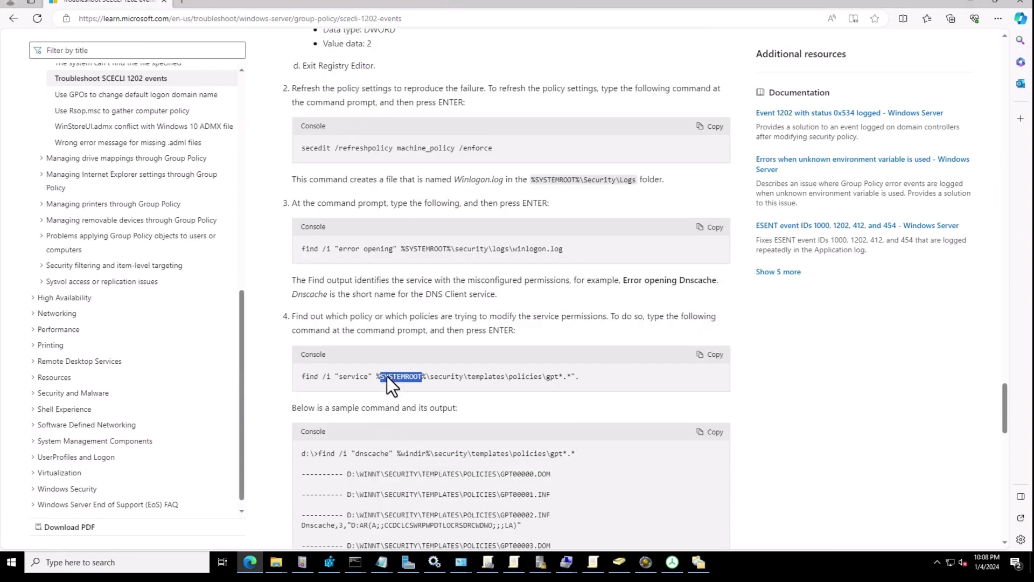
{"action": "right_click", "coordinate": [387, 376]}
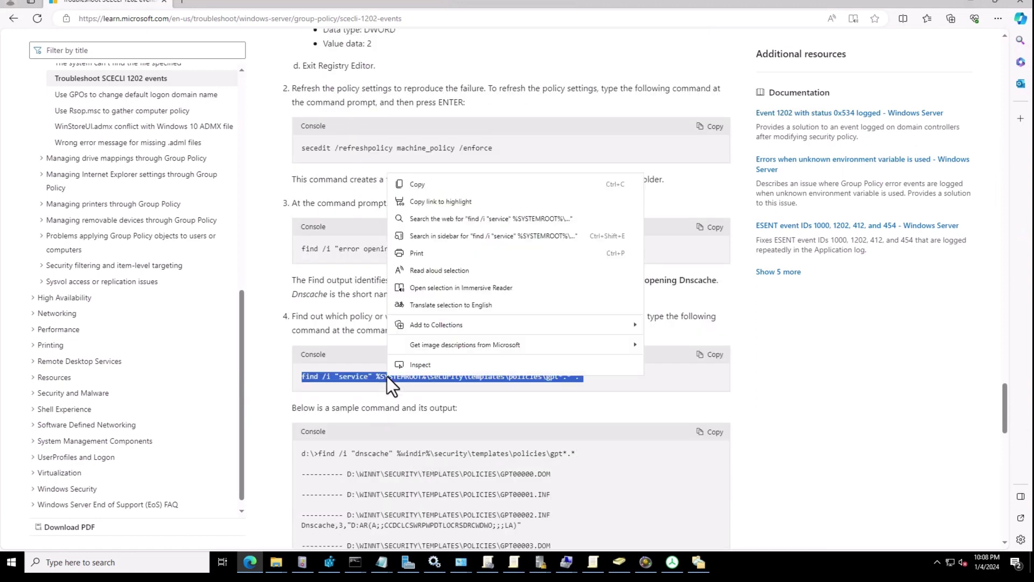
{"action": "left_click", "coordinate": [422, 185]}
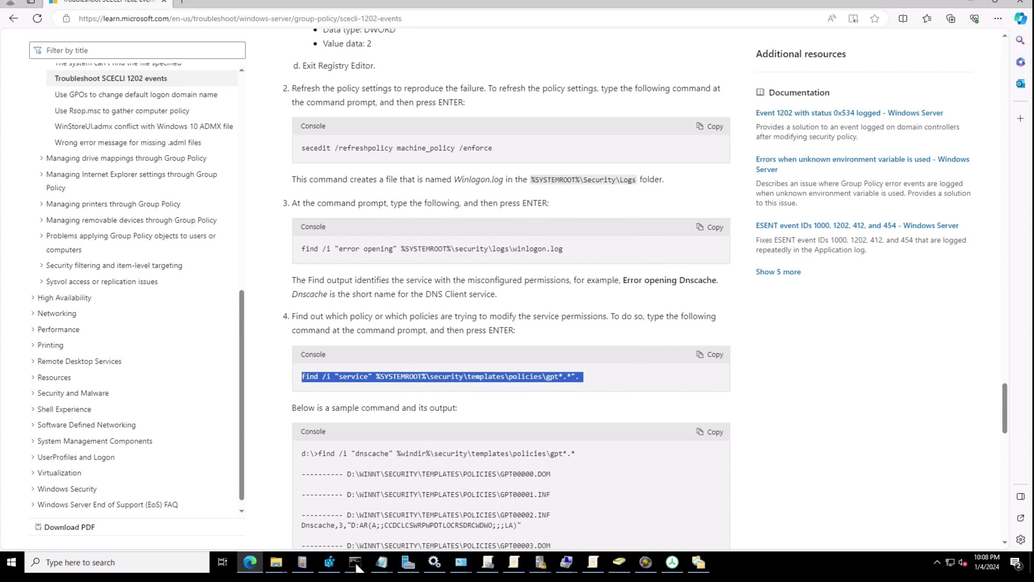
- Erase a stray remoteregistry paste at a fresh Command Prompt line
{"action": "mouse_move", "coordinate": [355, 561]}
{"action": "left_click", "coordinate": [406, 541]}
{"action": "scroll", "coordinate": [328, 425], "scroll_direction": "down", "scroll_amount": 7}
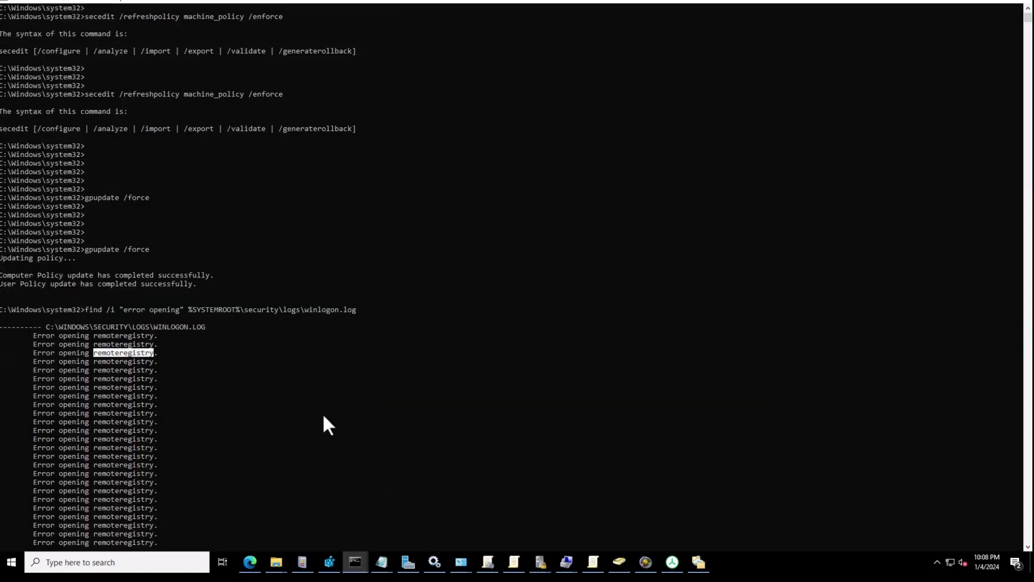
{"action": "key", "text": "Return"}
{"action": "key", "text": "Return"}
{"action": "key", "text": "ctrl+v"}
{"action": "key", "text": "BackSpace"}
{"action": "key", "text": "BackSpace"}
{"action": "key", "text": "BackSpace"}
{"action": "key", "text": "BackSpace"}
{"action": "key", "text": "BackSpace"}
{"action": "key", "text": "BackSpace"}
{"action": "key", "text": "BackSpace"}
{"action": "key", "text": "BackSpace"}
{"action": "key", "text": "BackSpace"}
{"action": "key", "text": "BackSpace"}
{"action": "key", "text": "BackSpace"}
{"action": "key", "text": "BackSpace"}
{"action": "key", "text": "BackSpace"}
{"action": "key", "text": "BackSpace"}
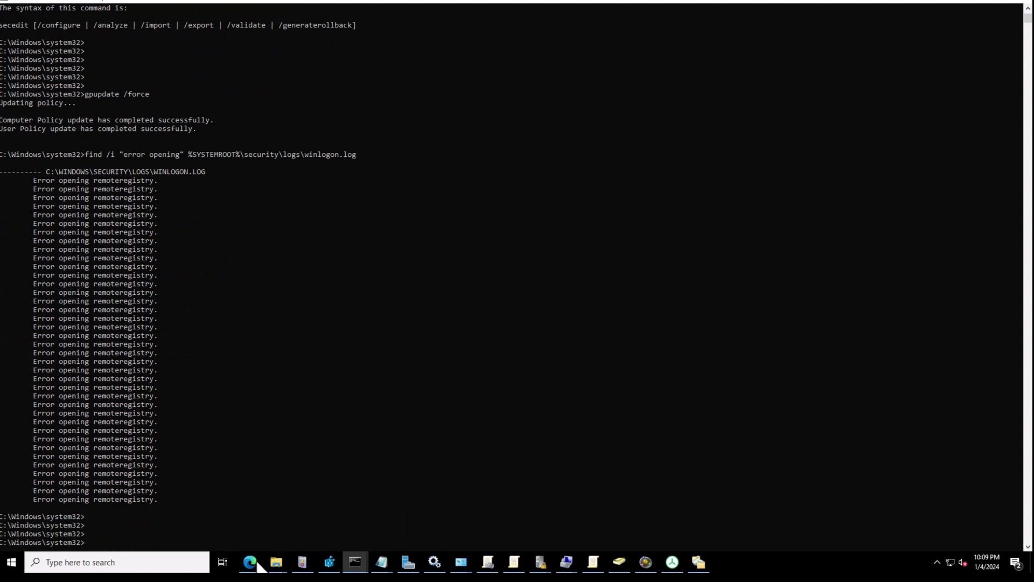
- Recopy and run the find "service" command, which fails with 'FIND: Parameter format not correct'
{"action": "left_click", "coordinate": [249, 562]}
{"action": "right_click", "coordinate": [385, 387]}
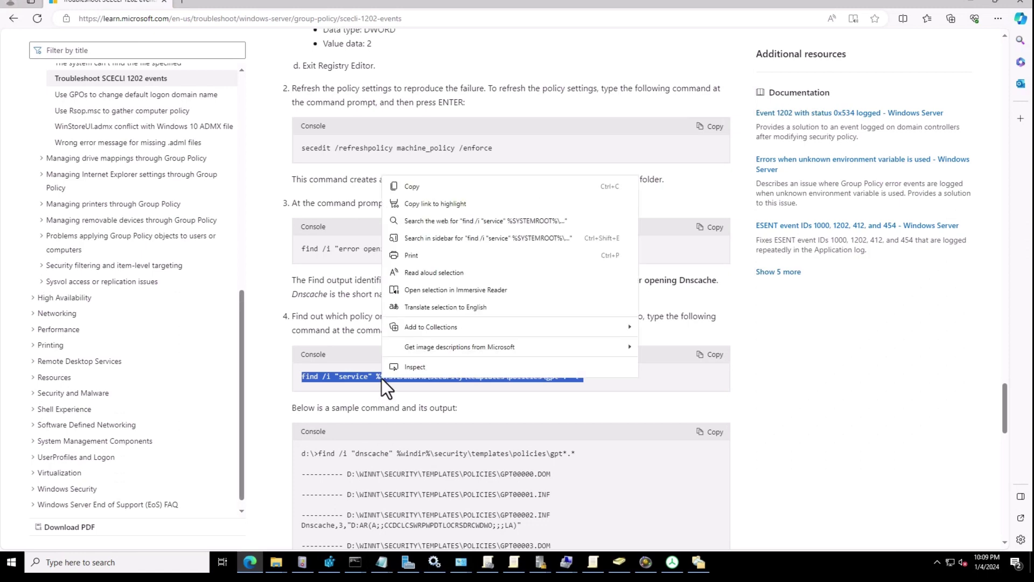
{"action": "left_click", "coordinate": [417, 186]}
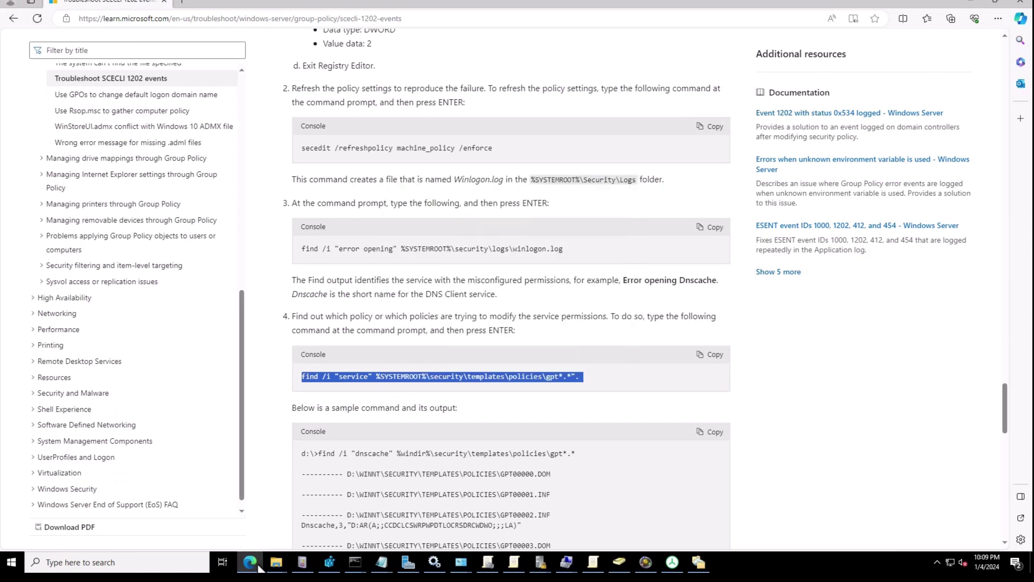
{"action": "key", "text": "alt+Tab"}
{"action": "right_click", "coordinate": [283, 492]}
{"action": "key", "text": "Return"}
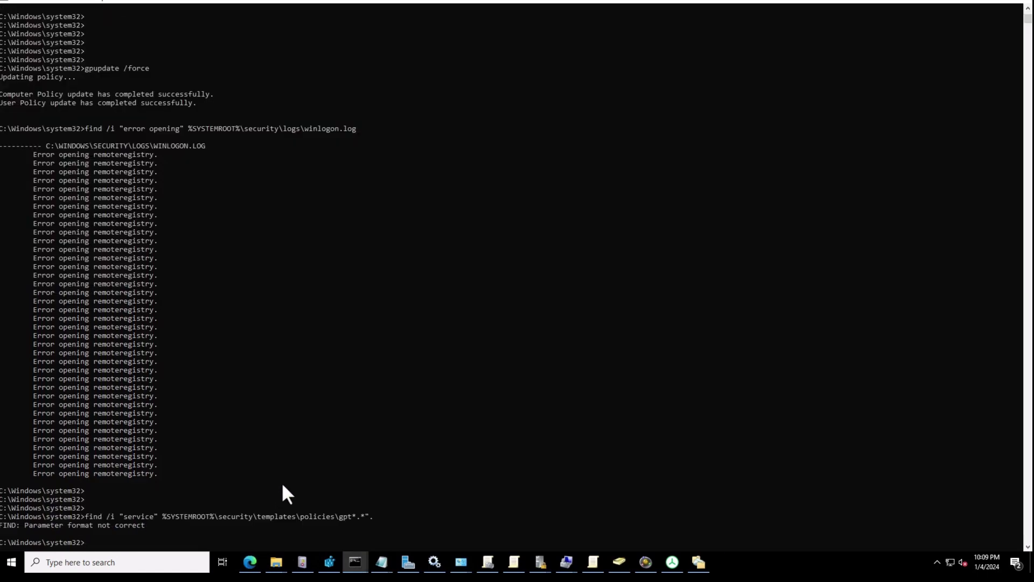
{"action": "left_click_drag", "start_coordinate": [373, 515], "coordinate": [93, 509]}
{"action": "left_click", "coordinate": [250, 561]}
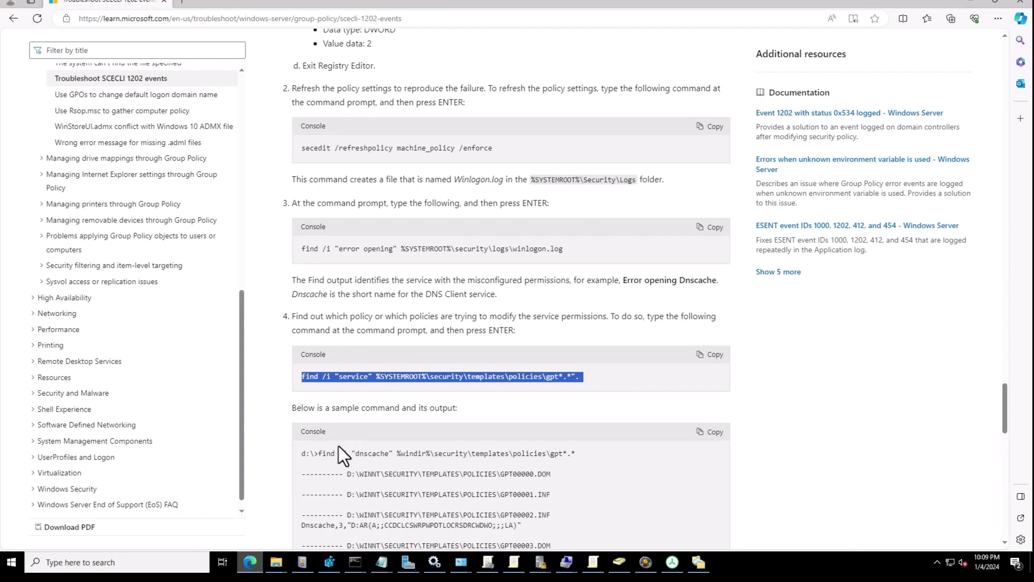
- Copy the sample find command for dnscache from the article
{"action": "left_click", "coordinate": [310, 456]}
{"action": "left_click_drag", "start_coordinate": [410, 449], "coordinate": [319, 454]}
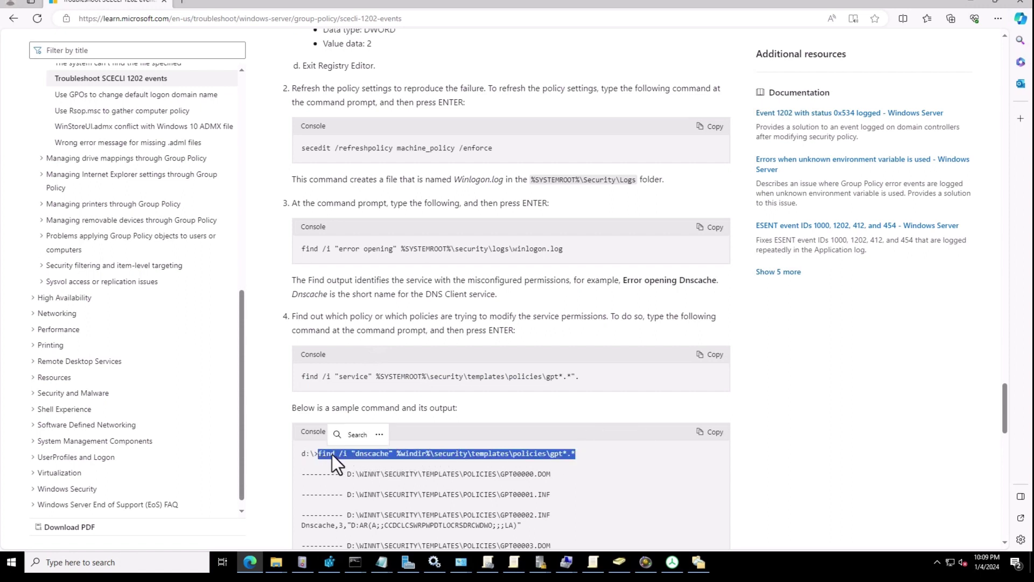
{"action": "right_click", "coordinate": [358, 454]}
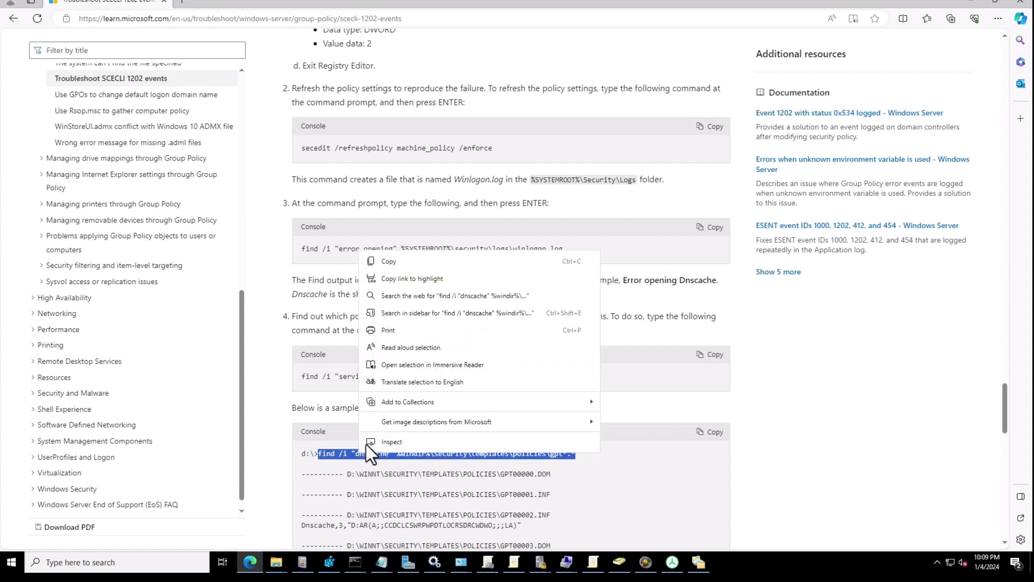
{"action": "left_click", "coordinate": [390, 263]}
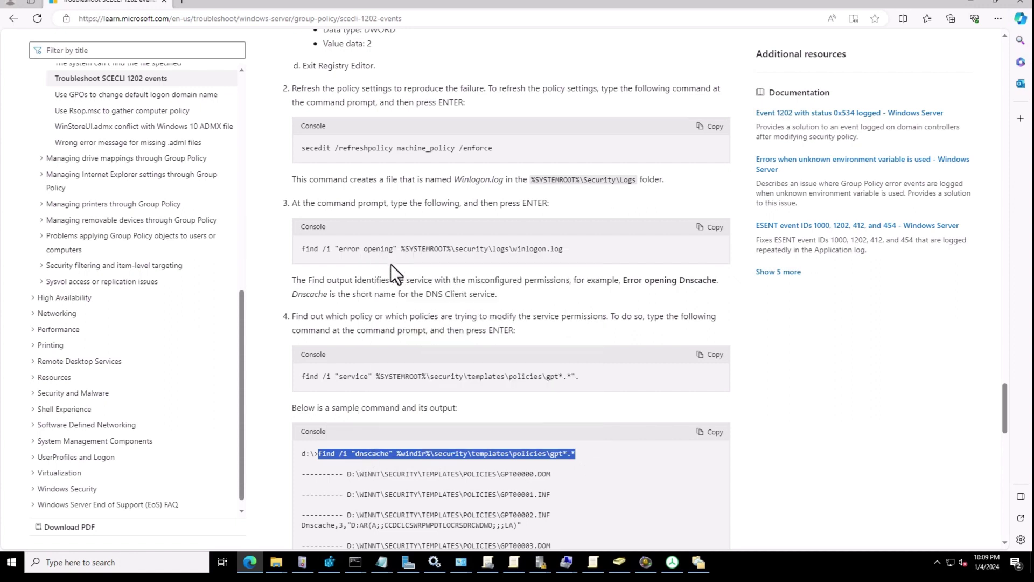
- Paste the sample command into a new Notepad document
{"action": "left_click", "coordinate": [167, 564]}
{"action": "type", "text": "note"}
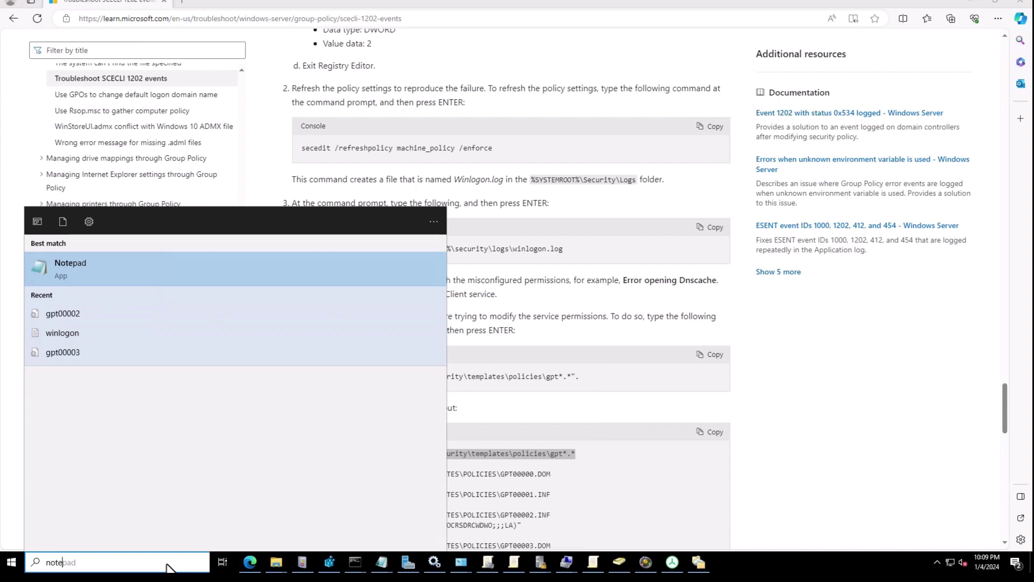
{"action": "left_click", "coordinate": [137, 268]}
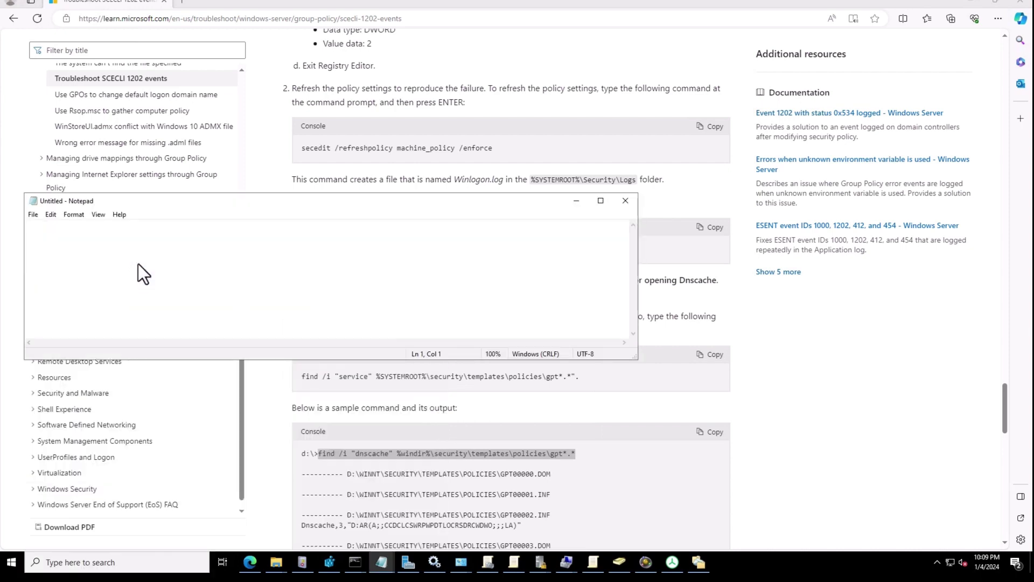
{"action": "right_click", "coordinate": [137, 263]}
{"action": "left_click", "coordinate": [161, 309]}
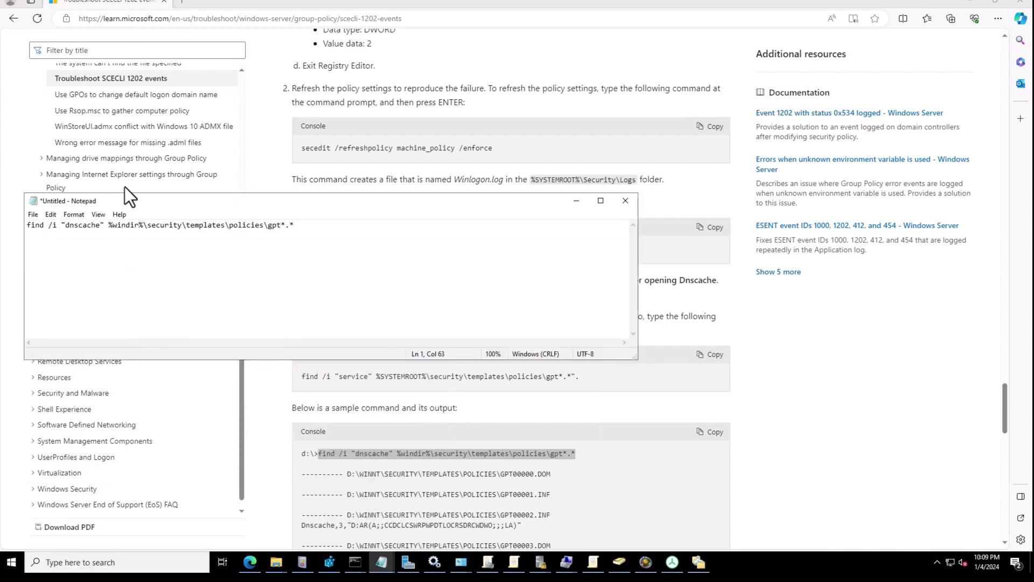
{"action": "left_click_drag", "start_coordinate": [160, 202], "coordinate": [382, 179]}
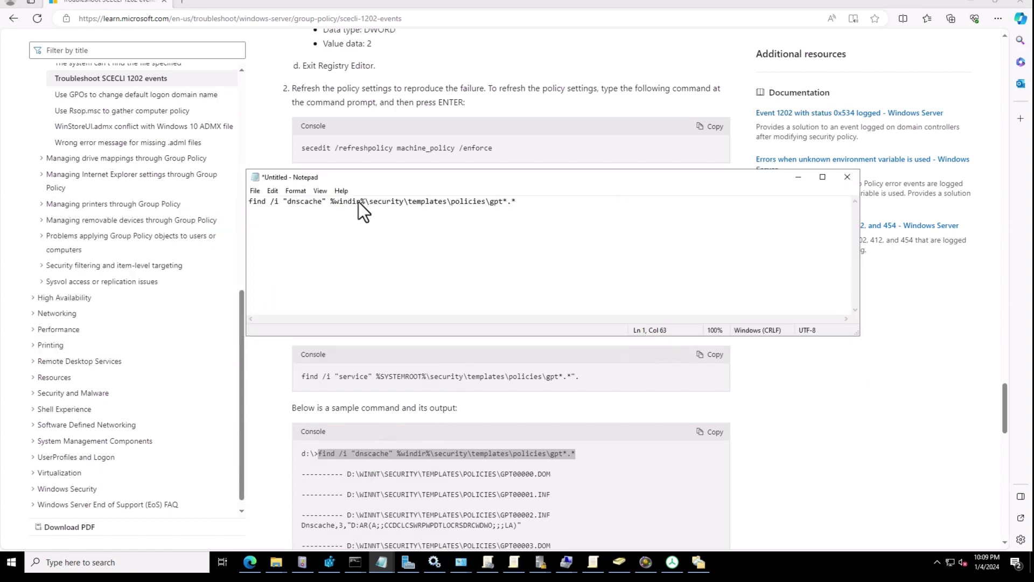
- Replace dnscache with remoteregistry and copy the edited find command
{"action": "left_click_drag", "start_coordinate": [317, 204], "coordinate": [308, 203]}
{"action": "type", "text": "remoteregistry"}
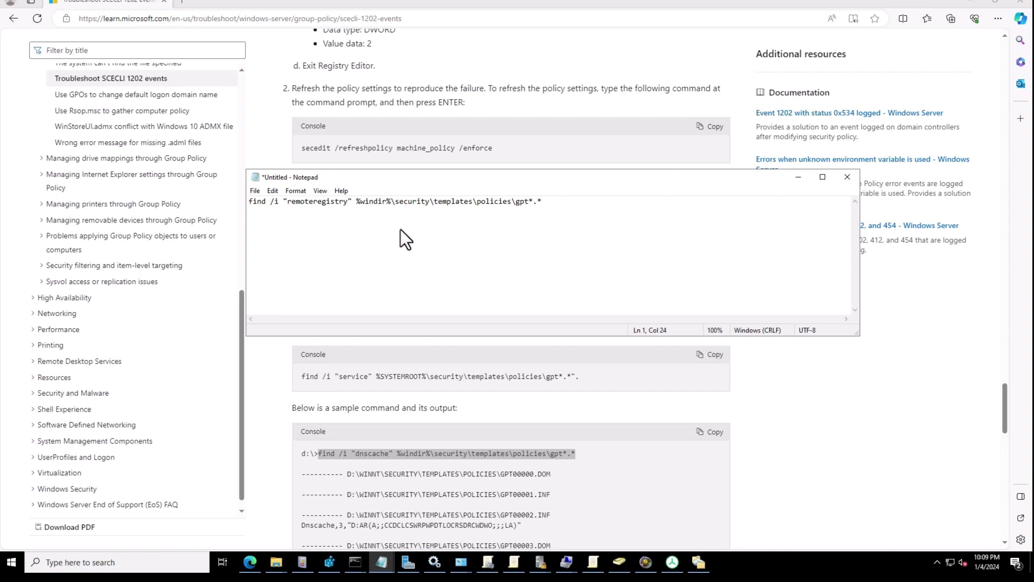
{"action": "left_click_drag", "start_coordinate": [548, 202], "coordinate": [249, 200]}
{"action": "right_click", "coordinate": [254, 202]}
{"action": "left_click", "coordinate": [283, 232]}
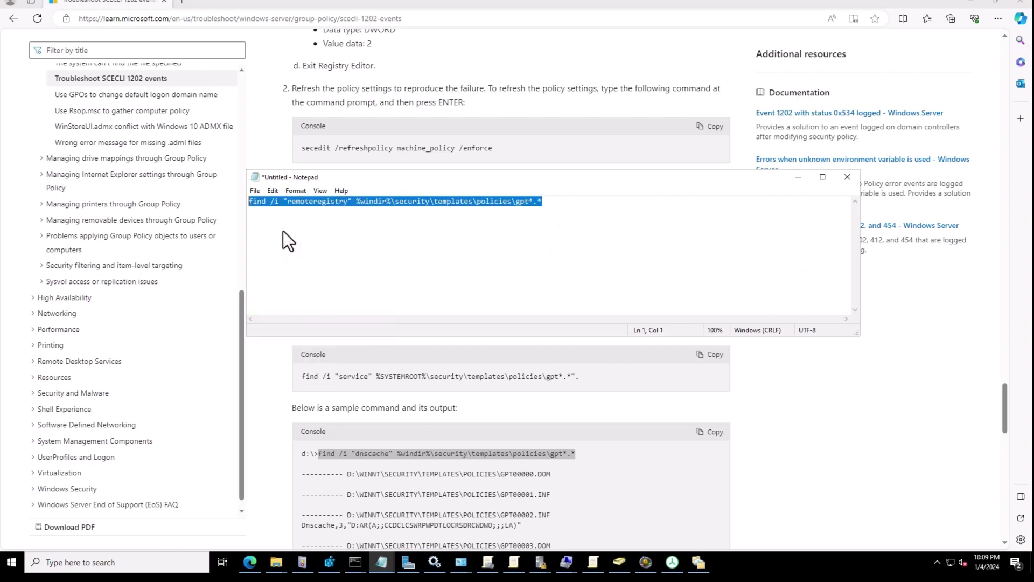
- Review the remoteregistry search output showing the "RemoteRegistry",2 entry in GPT00002.INF
{"action": "left_click", "coordinate": [356, 563]}
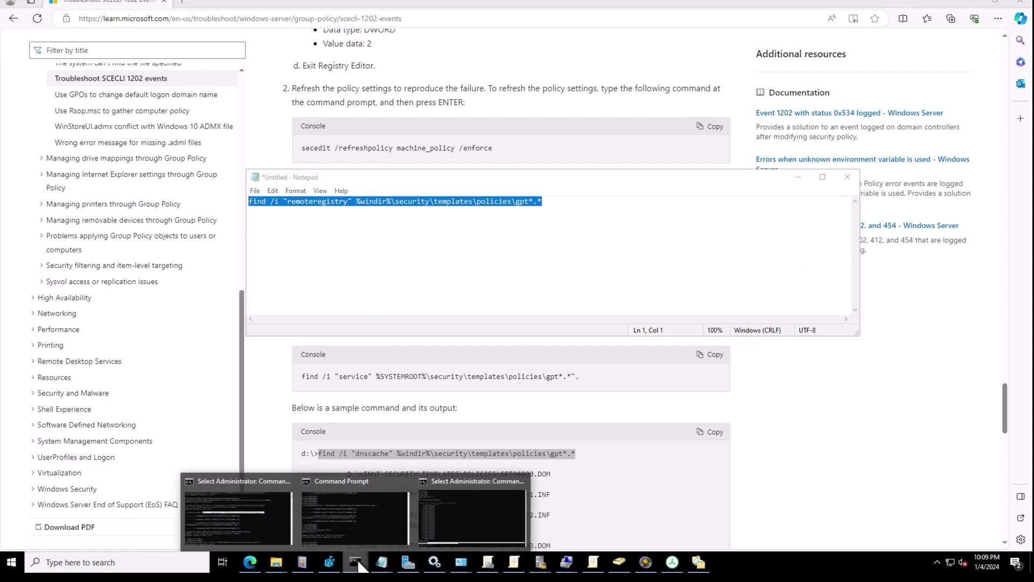
{"action": "left_click", "coordinate": [353, 519]}
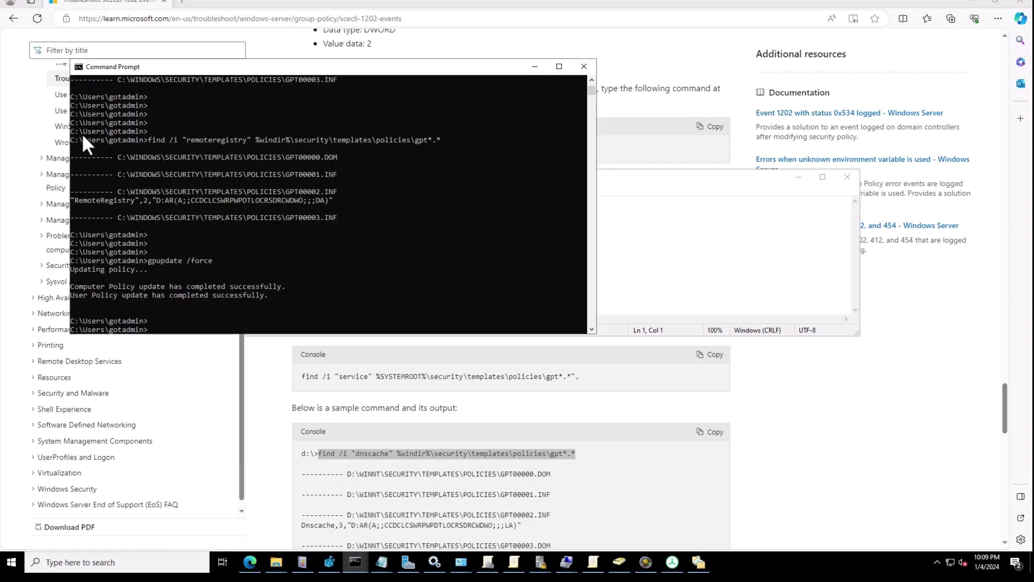
{"action": "left_click_drag", "start_coordinate": [79, 135], "coordinate": [448, 139]}
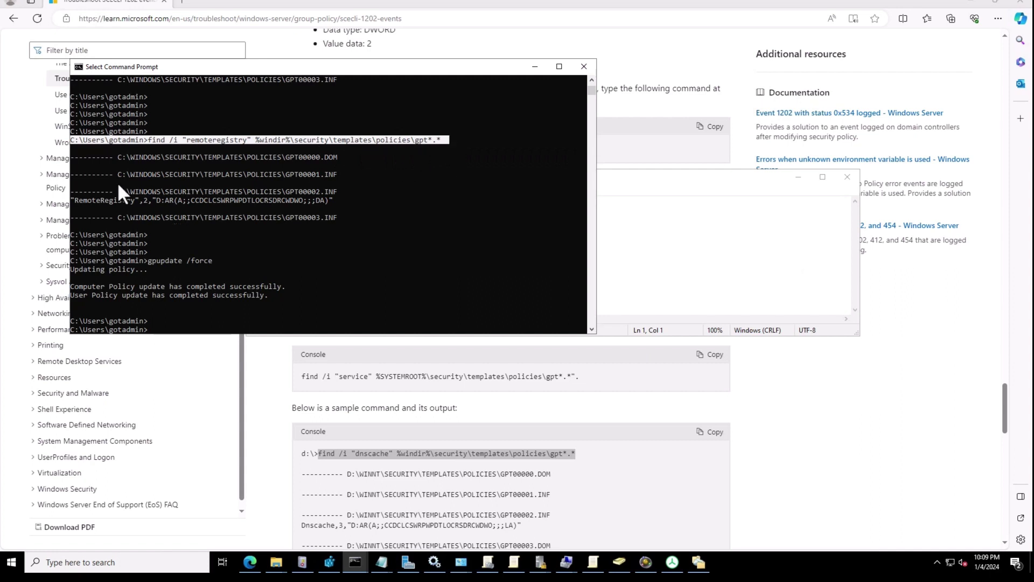
{"action": "left_click_drag", "start_coordinate": [78, 139], "coordinate": [362, 234]}
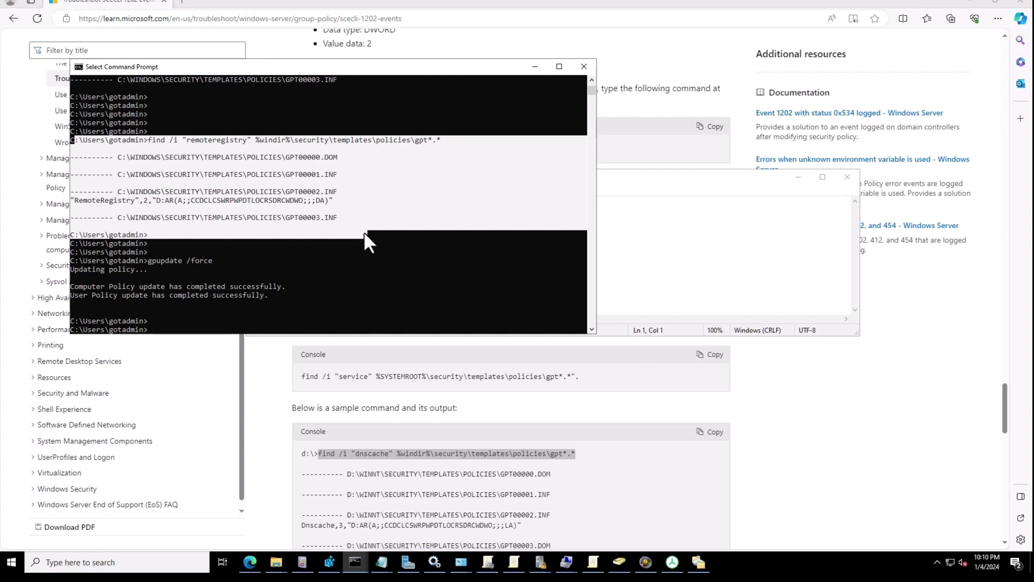
{"action": "left_click", "coordinate": [364, 231]}
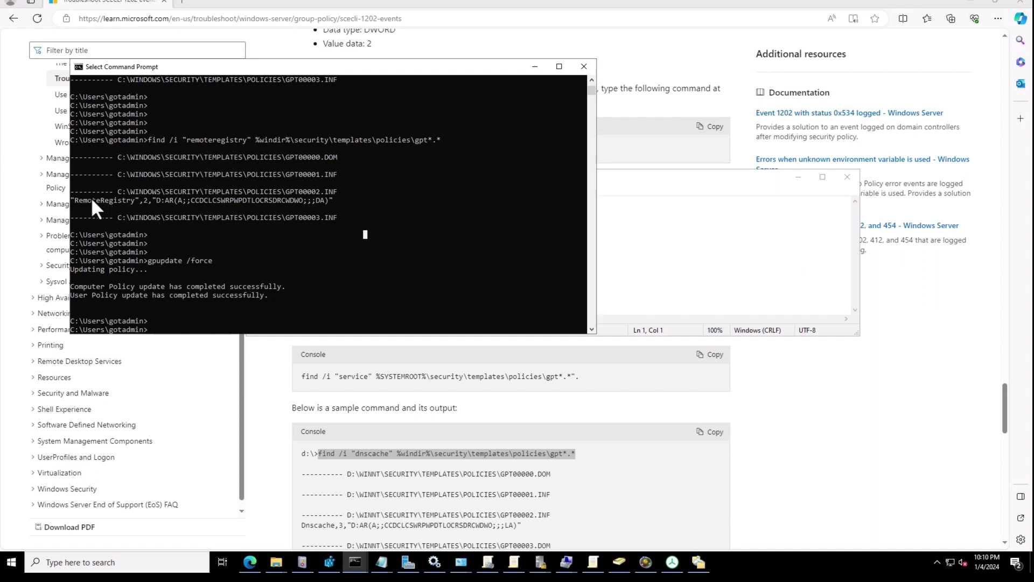
{"action": "left_click_drag", "start_coordinate": [75, 197], "coordinate": [335, 204]}
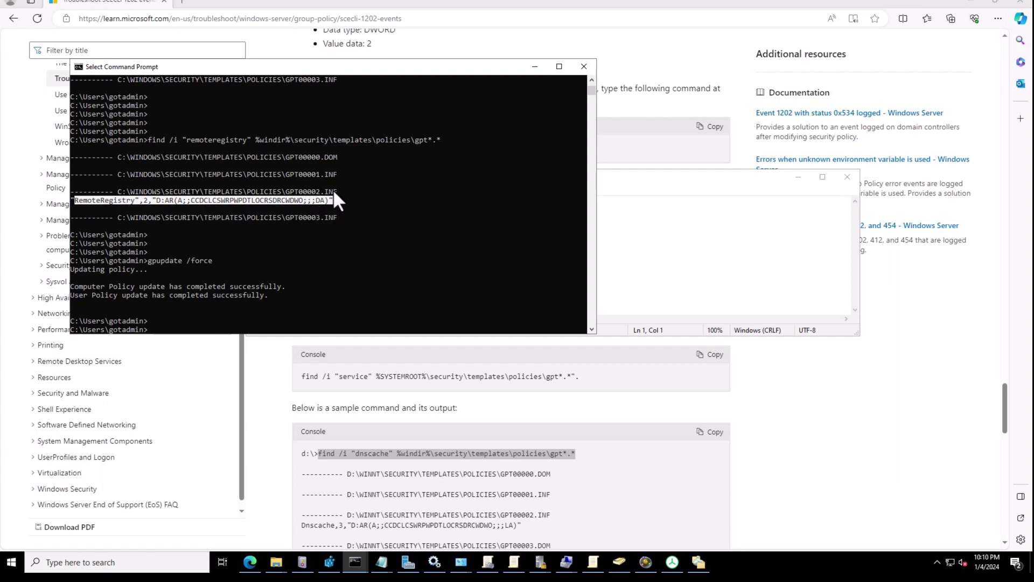
{"action": "left_click", "coordinate": [334, 192]}
- Copy the %windir%\security\templates\policies folder path from the command
{"action": "left_click", "coordinate": [257, 139]}
{"action": "left_click_drag", "start_coordinate": [321, 140], "coordinate": [411, 141]}
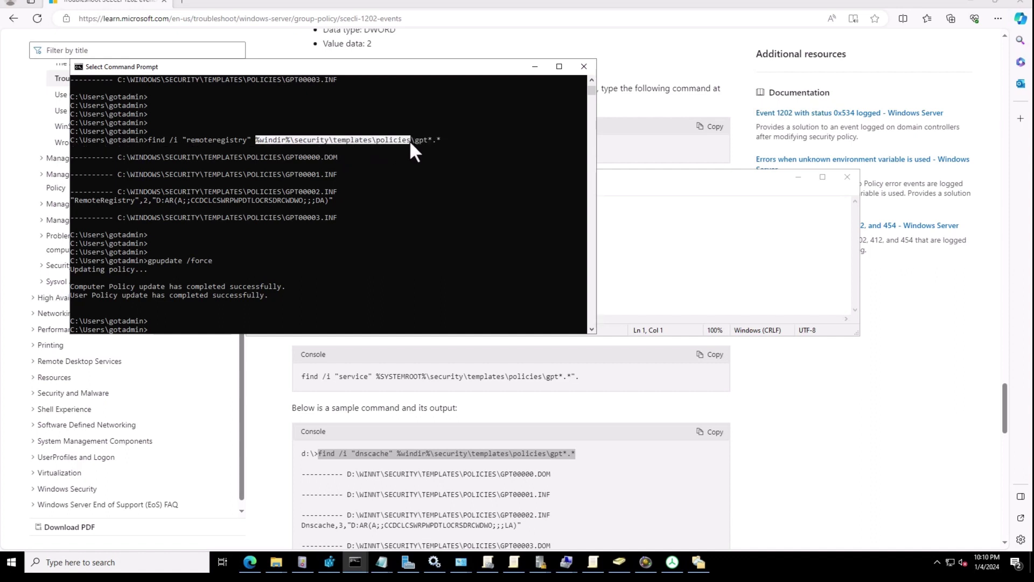
{"action": "key", "text": "ctrl+c"}
{"action": "left_click_drag", "start_coordinate": [411, 141], "coordinate": [260, 139]}
{"action": "key", "text": "ctrl+c"}
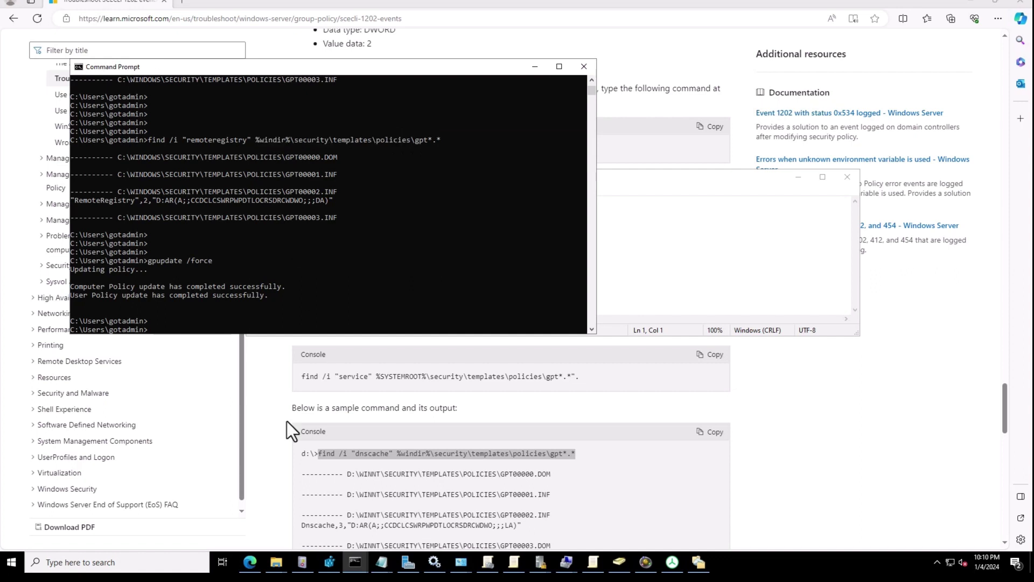
- Point the logs Explorer window at the C:\Windows\security\templates\policies folder by pasting its path
{"action": "mouse_move", "coordinate": [276, 563]}
{"action": "left_click", "coordinate": [305, 523]}
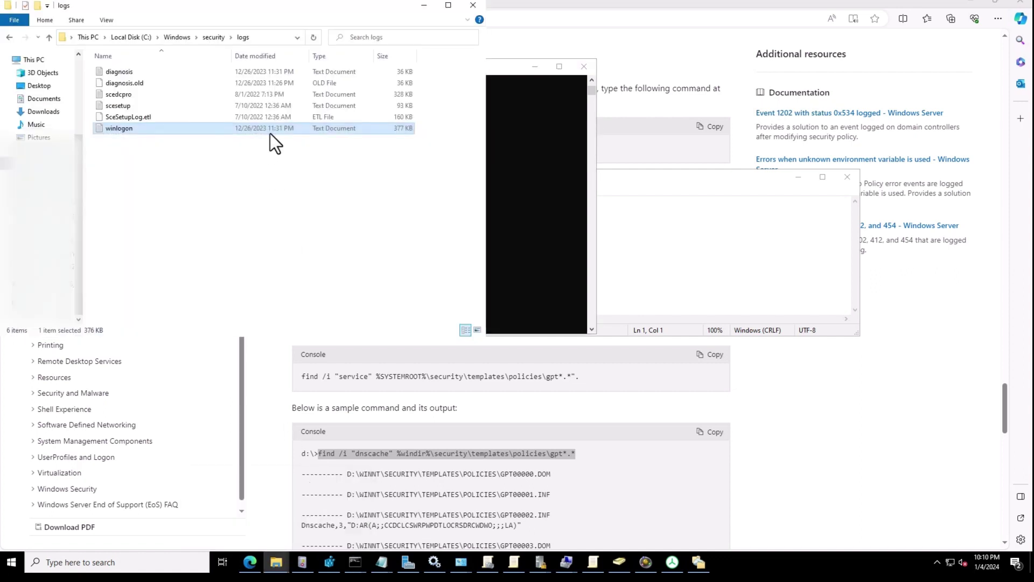
{"action": "left_click", "coordinate": [254, 39]}
{"action": "right_click", "coordinate": [269, 37]}
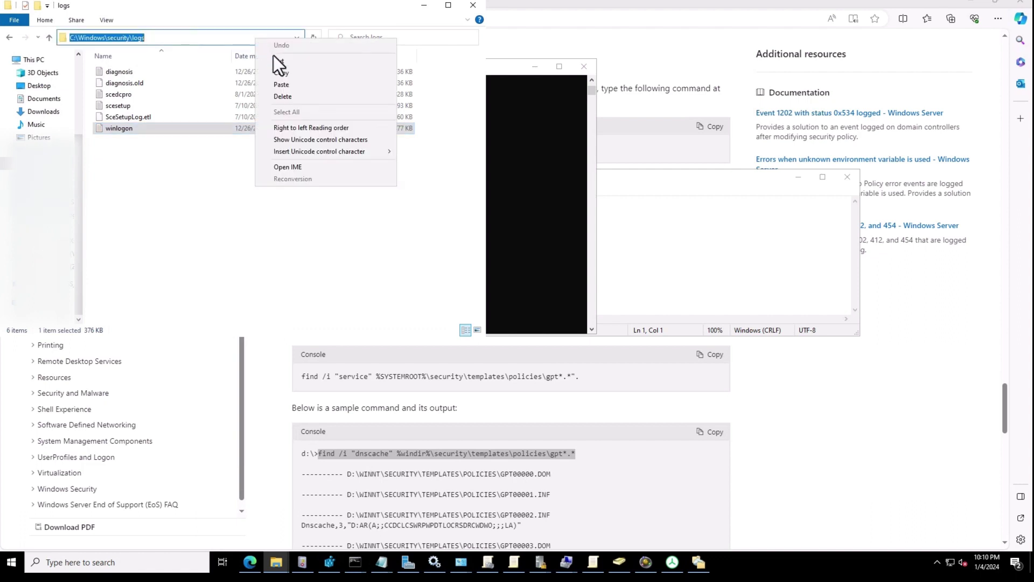
{"action": "left_click", "coordinate": [288, 85]}
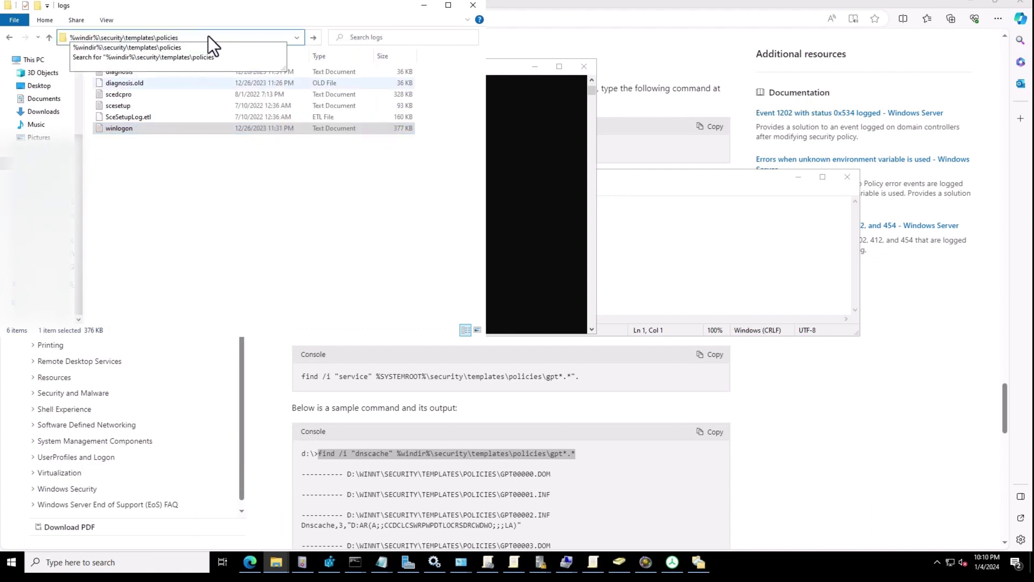
{"action": "key", "text": "Return"}
{"action": "left_click_drag", "start_coordinate": [232, 19], "coordinate": [642, 164]}
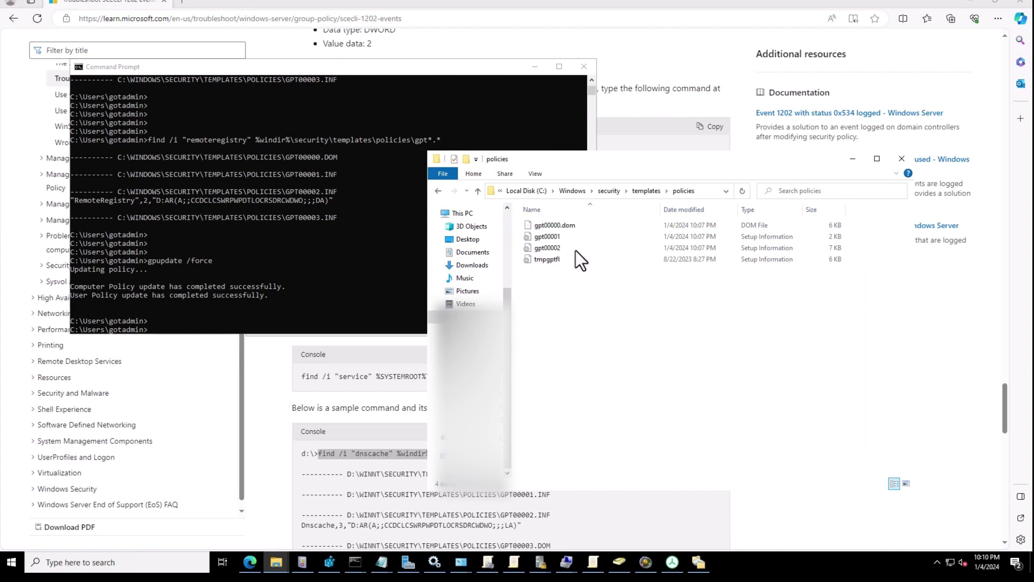
- Select the GPT00002.INF path line in the Command Prompt output
{"action": "left_click", "coordinate": [195, 197]}
{"action": "double_click", "coordinate": [80, 199]}
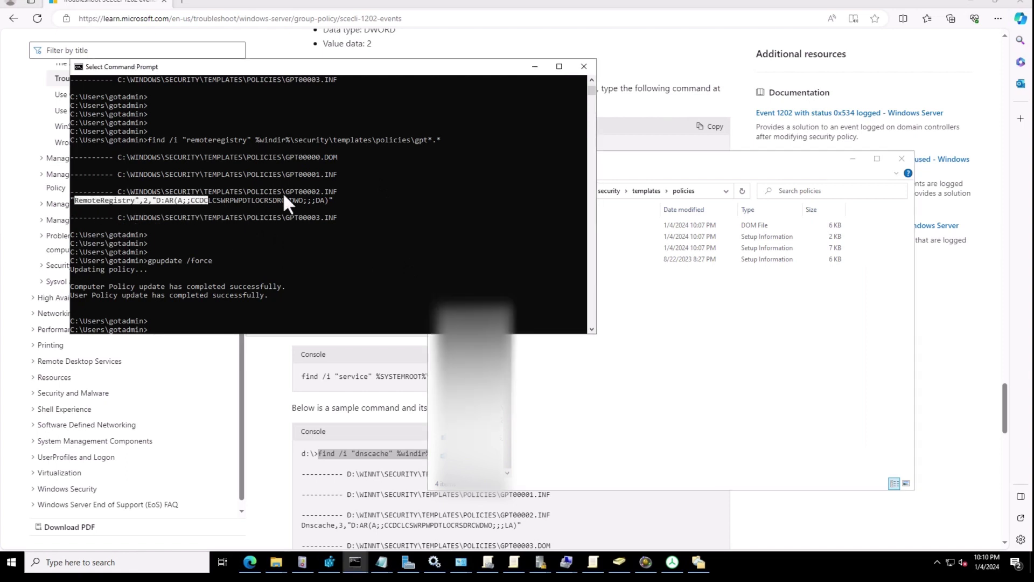
{"action": "left_click_drag", "start_coordinate": [303, 191], "coordinate": [336, 191]}
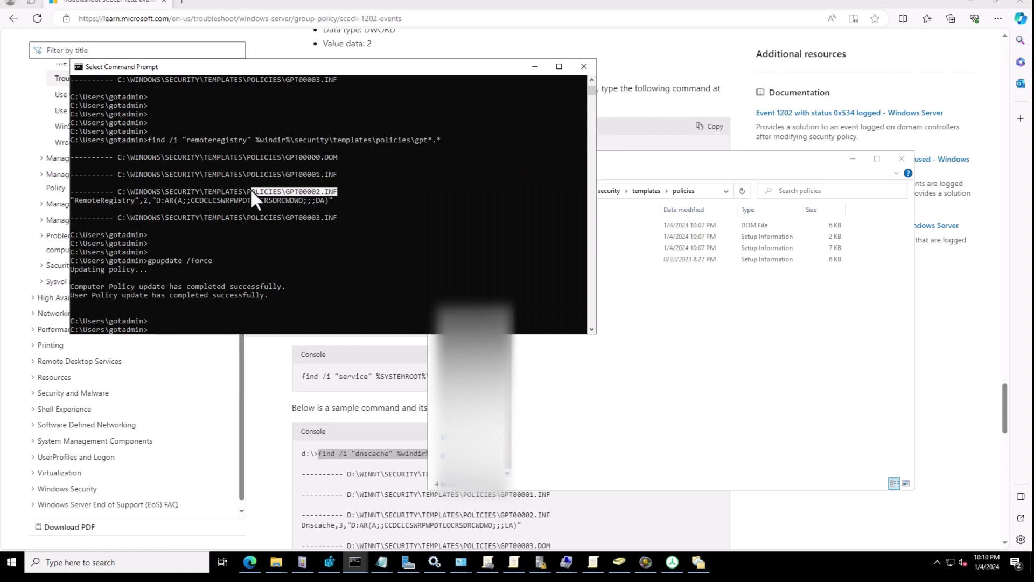
{"action": "left_click_drag", "start_coordinate": [251, 188], "coordinate": [70, 187]}
{"action": "left_click", "coordinate": [730, 341]}
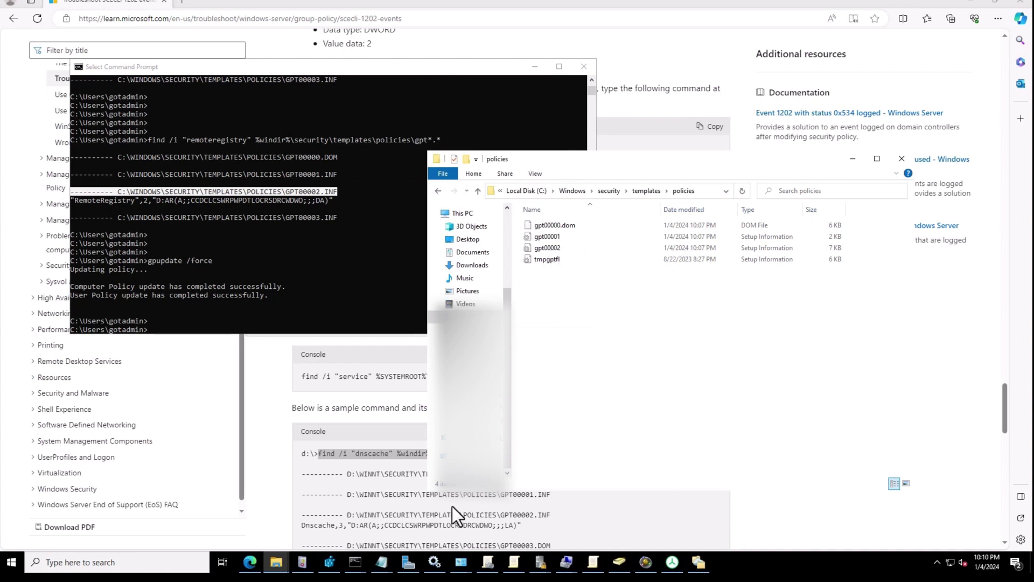
- Copy the GUID {22927FB9-3130-4EC2-B3F4-1AA409ACD222} from gpt00002's GPOPath line in Notepad
{"action": "left_click", "coordinate": [383, 566]}
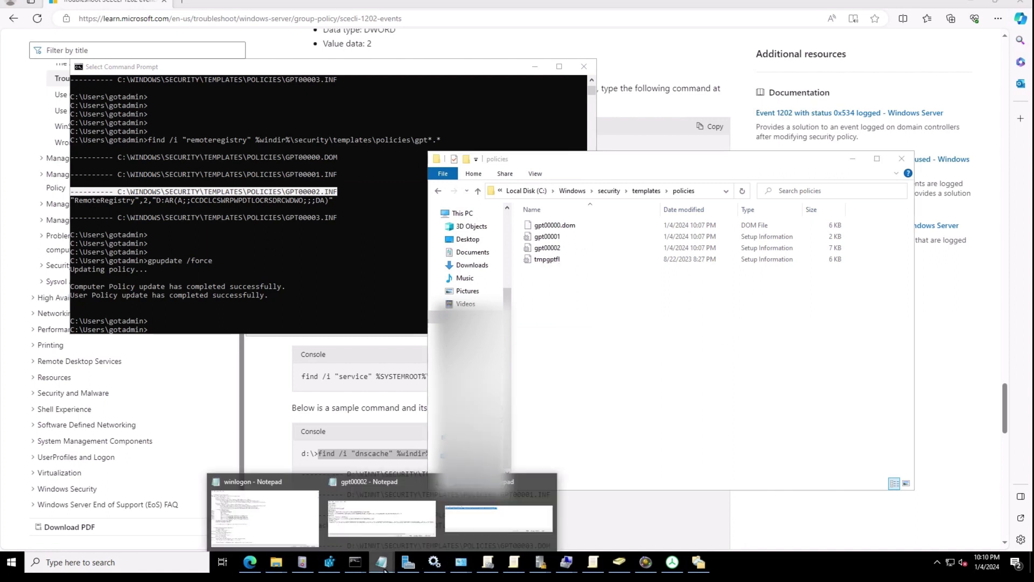
{"action": "left_click", "coordinate": [397, 534]}
{"action": "left_click_drag", "start_coordinate": [282, 234], "coordinate": [527, 230]}
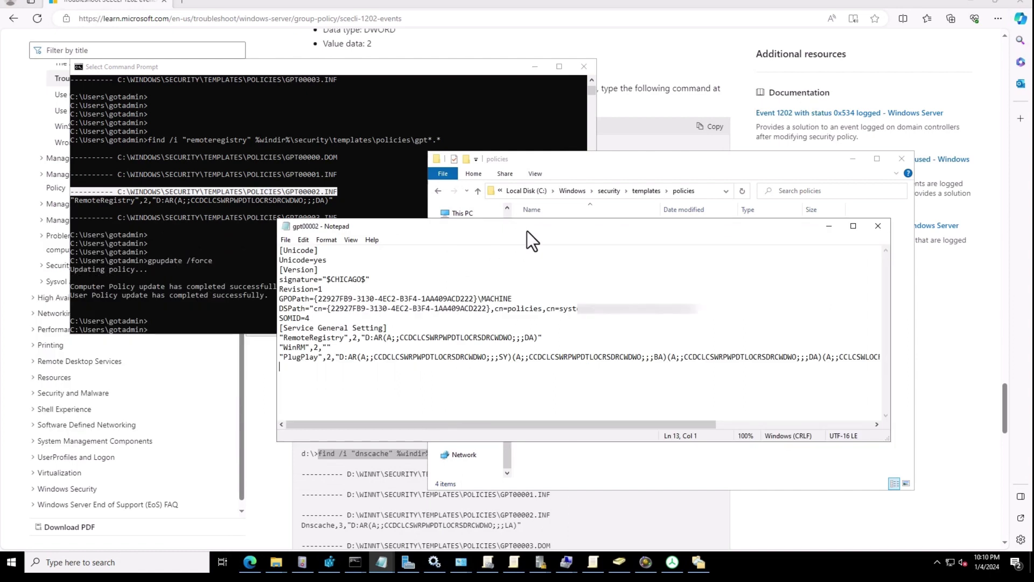
{"action": "left_click_drag", "start_coordinate": [527, 230], "coordinate": [529, 239]}
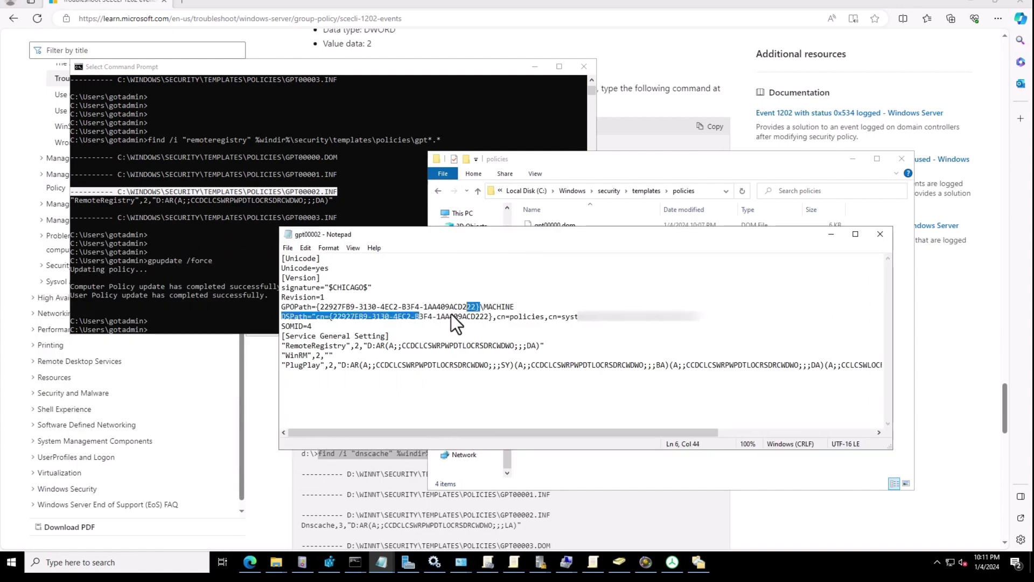
{"action": "left_click_drag", "start_coordinate": [447, 313], "coordinate": [395, 308]}
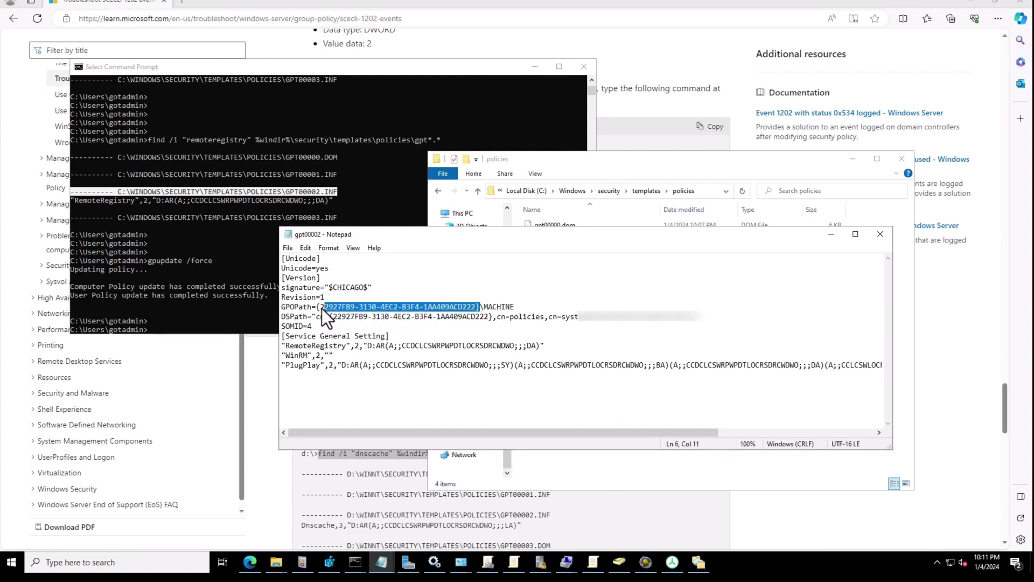
{"action": "left_click_drag", "start_coordinate": [318, 308], "coordinate": [317, 308]}
{"action": "left_click", "coordinate": [325, 301]}
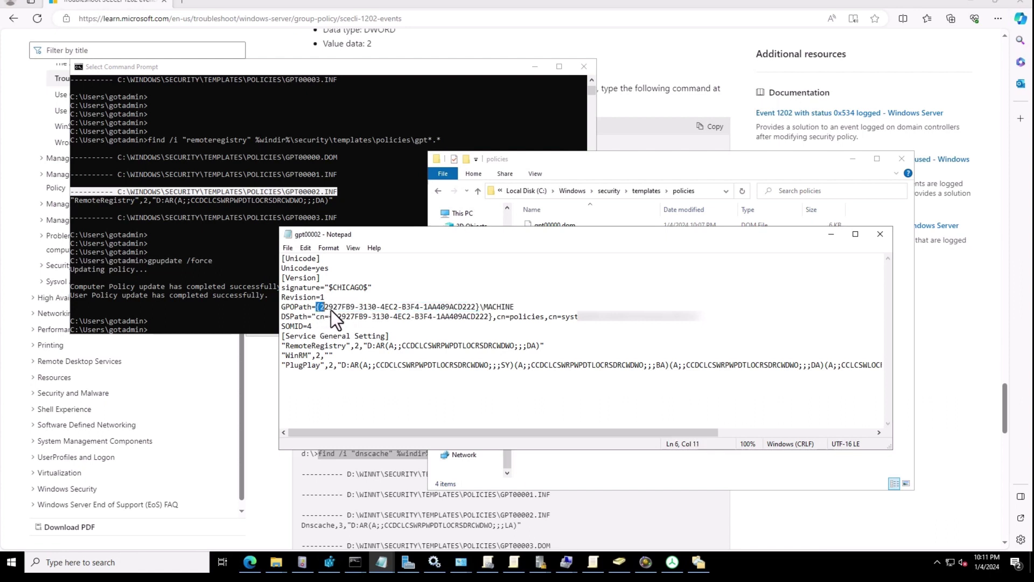
{"action": "left_click_drag", "start_coordinate": [411, 305], "coordinate": [468, 309]}
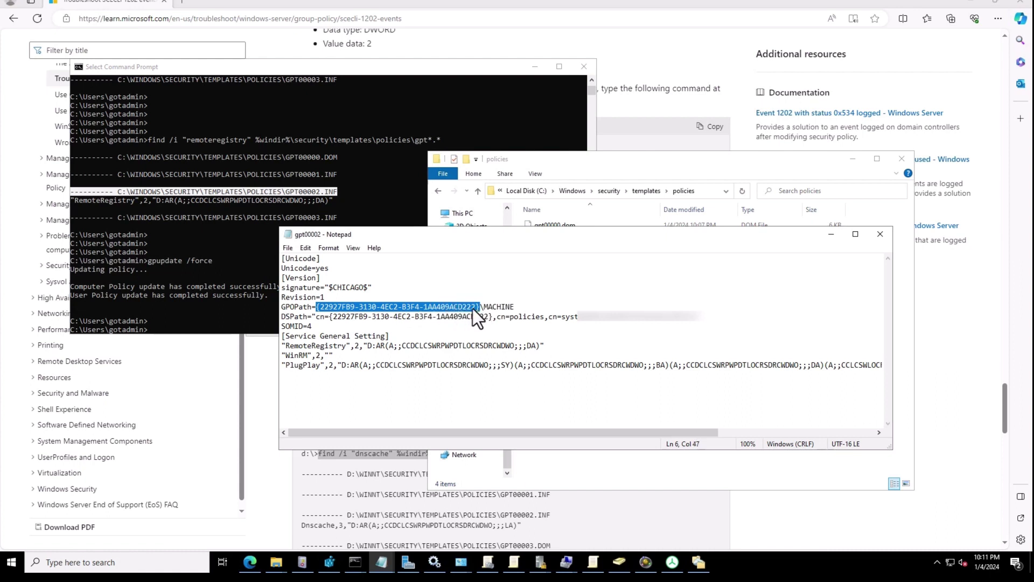
{"action": "right_click", "coordinate": [472, 308]}
{"action": "left_click", "coordinate": [497, 343]}
- Open the Search for Group Policy Objects dialog on the ad.hutcheson.ca domain
{"action": "left_click", "coordinate": [488, 563]}
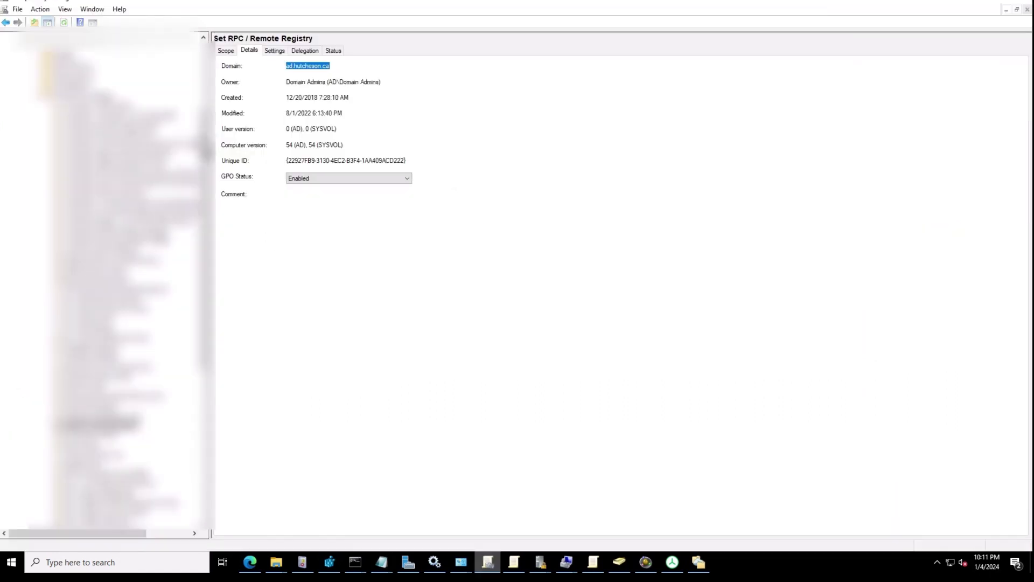
{"action": "scroll", "coordinate": [199, 137], "scroll_direction": "up", "scroll_amount": 10}
{"action": "left_click", "coordinate": [65, 58]}
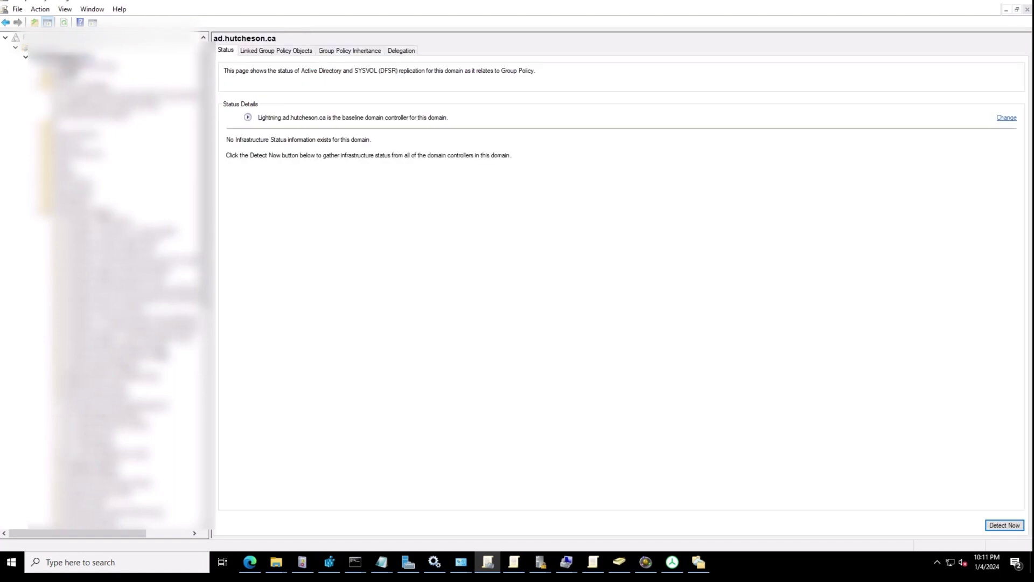
{"action": "right_click", "coordinate": [65, 57]}
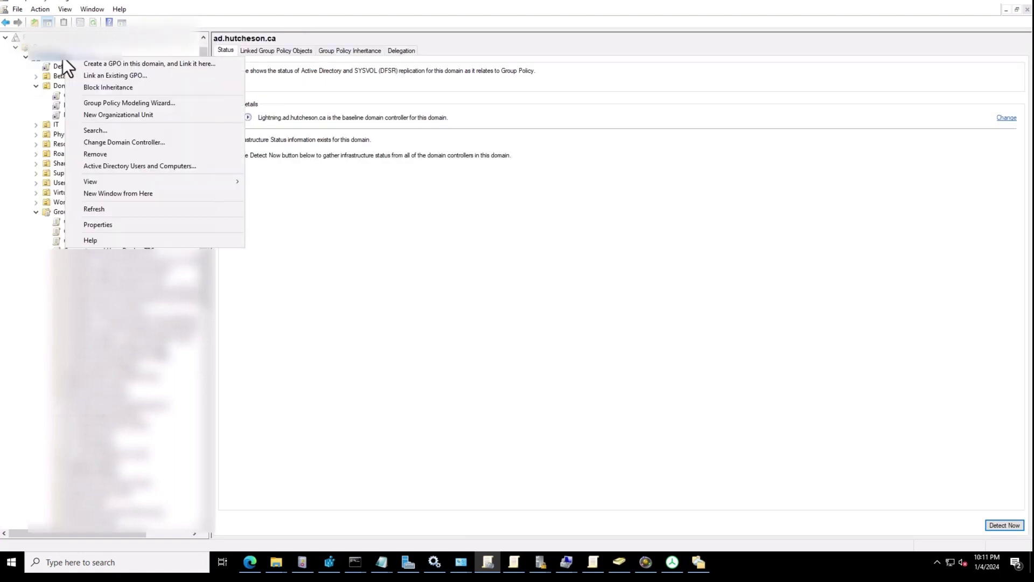
{"action": "left_click", "coordinate": [95, 131]}
{"action": "left_click_drag", "start_coordinate": [431, 140], "coordinate": [367, 154]}
- Search GPOs by GUID using the pasted GUID as the value
{"action": "left_click", "coordinate": [458, 195]}
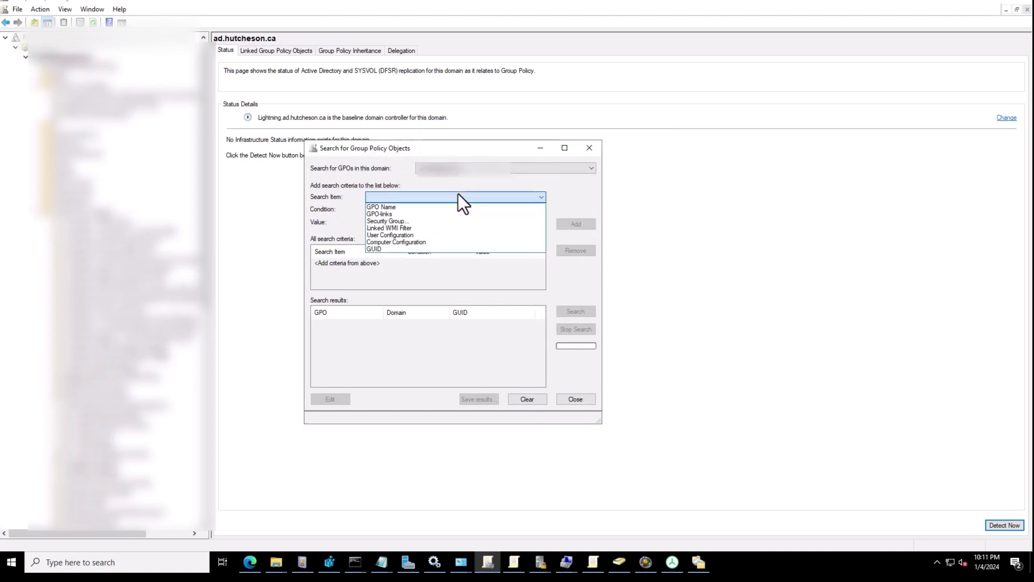
{"action": "left_click", "coordinate": [389, 248]}
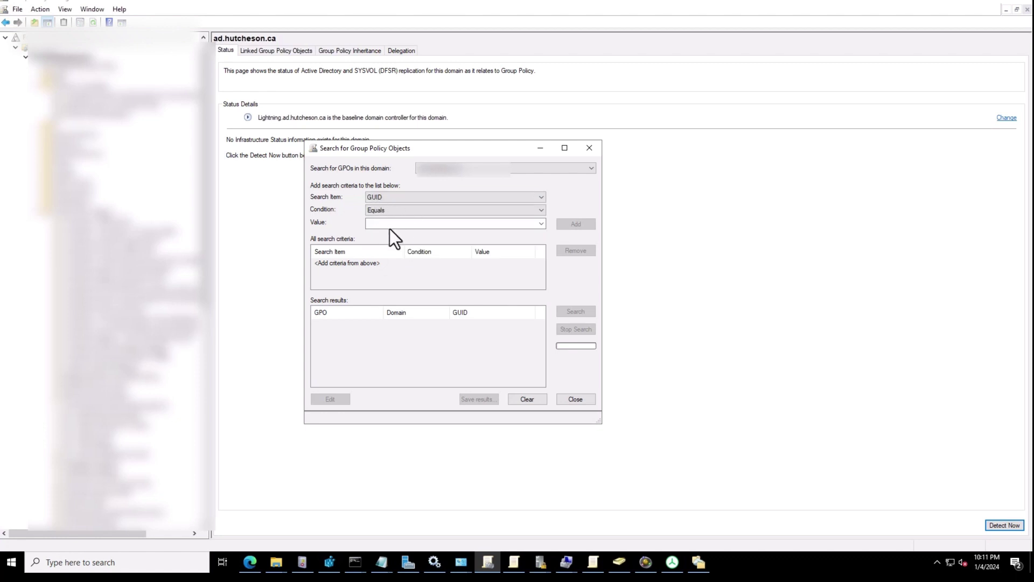
{"action": "left_click", "coordinate": [389, 228]}
{"action": "right_click", "coordinate": [390, 225]}
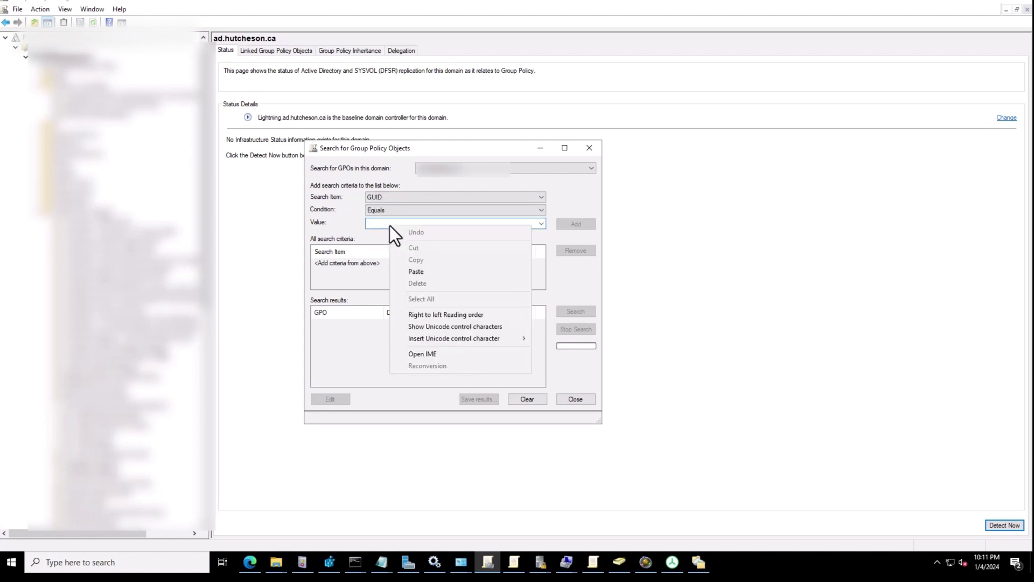
{"action": "left_click", "coordinate": [418, 270]}
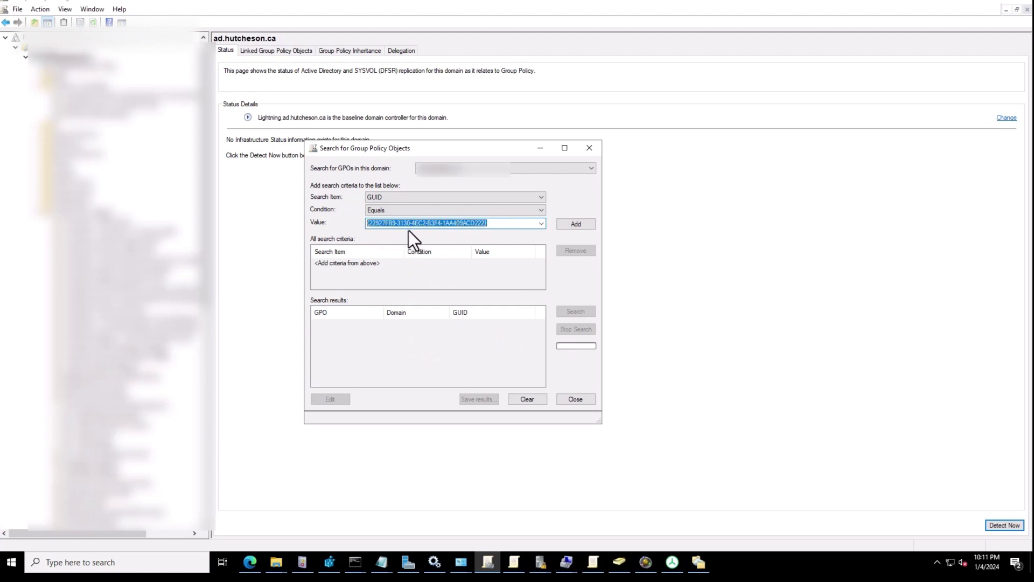
{"action": "left_click", "coordinate": [563, 225]}
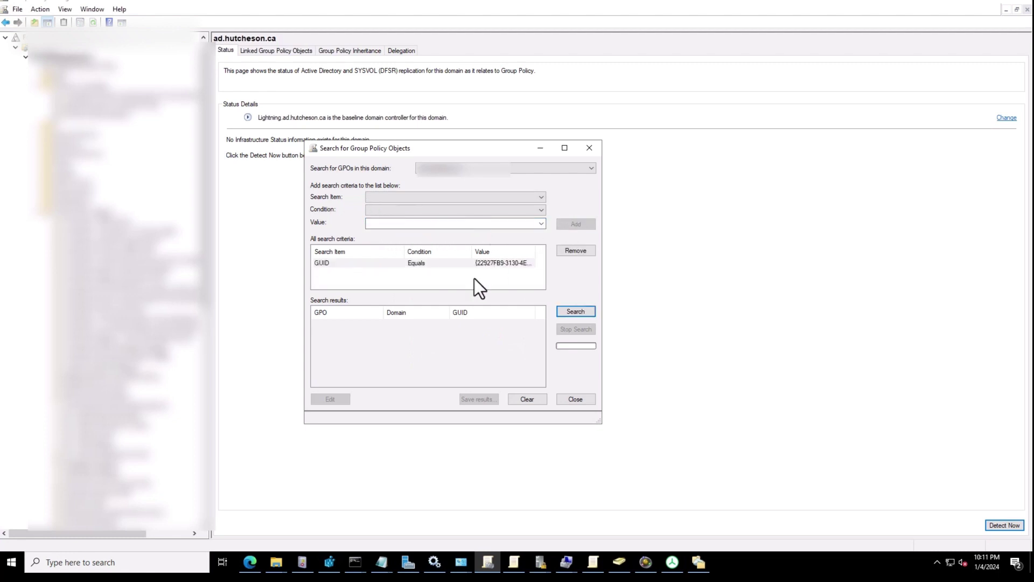
{"action": "left_click", "coordinate": [581, 312]}
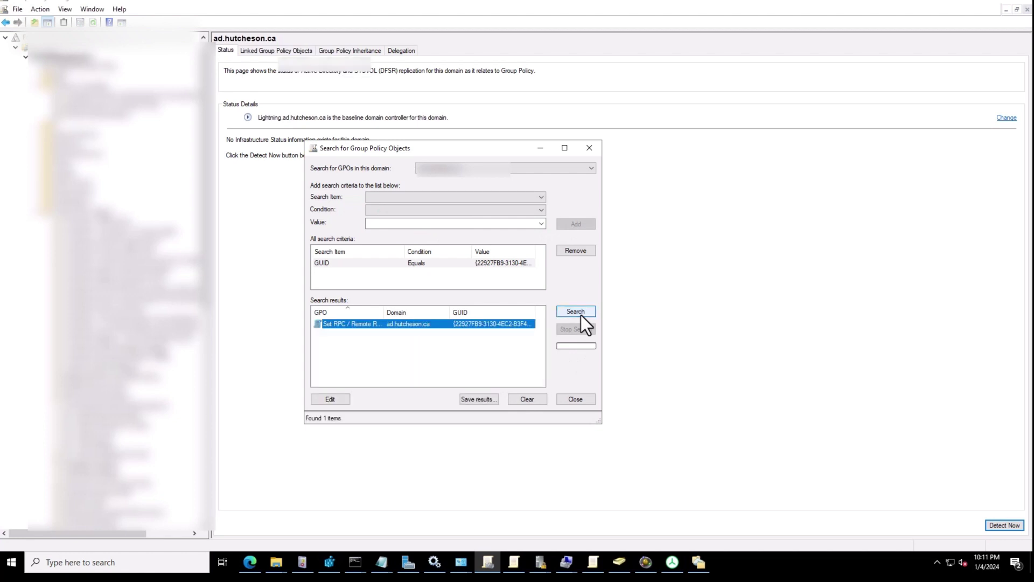
- Open the found Set RPC / Remote Registry GPO and highlight its Unique ID
{"action": "double_click", "coordinate": [386, 324]}
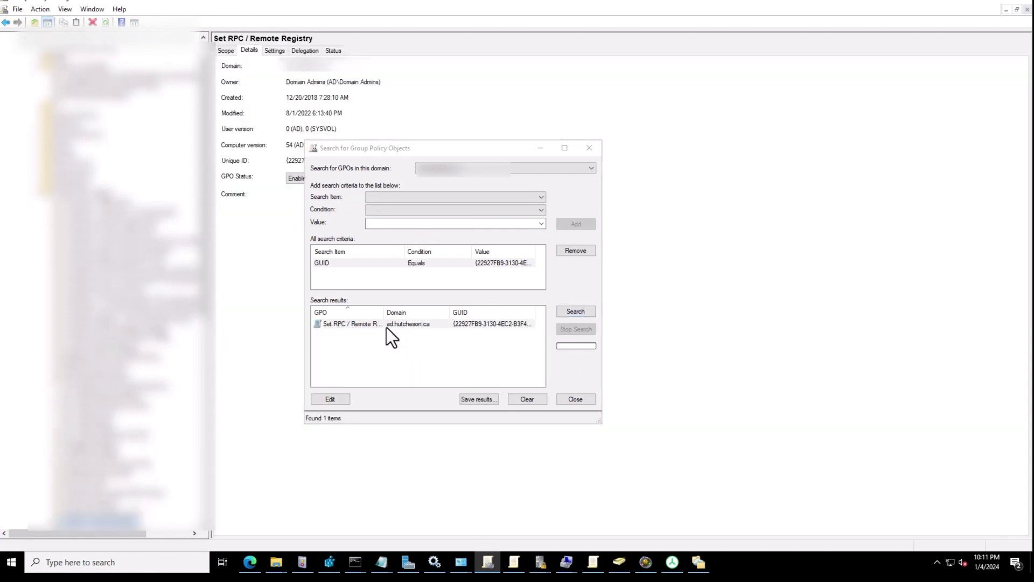
{"action": "left_click", "coordinate": [574, 401]}
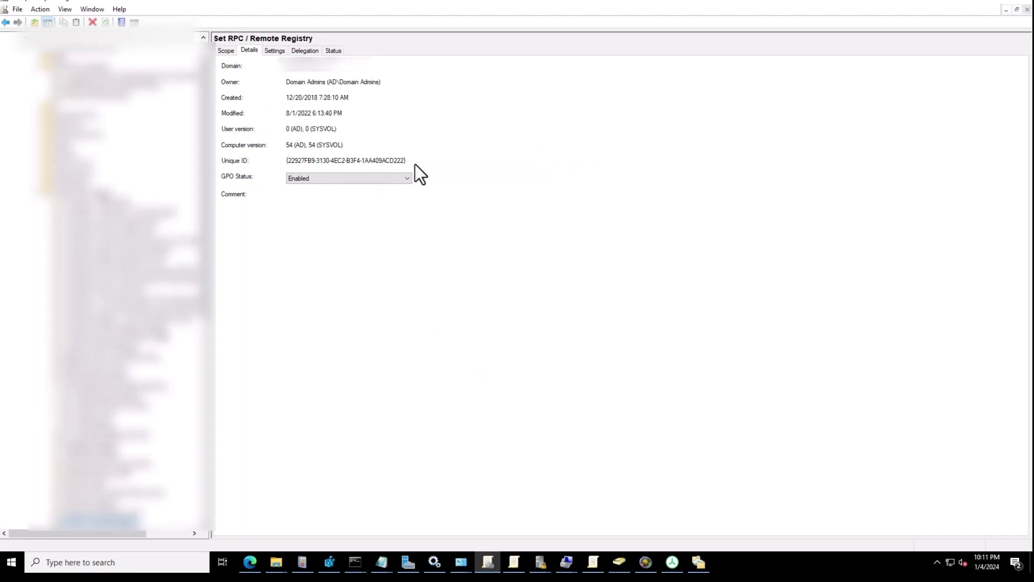
{"action": "left_click_drag", "start_coordinate": [416, 162], "coordinate": [291, 163]}
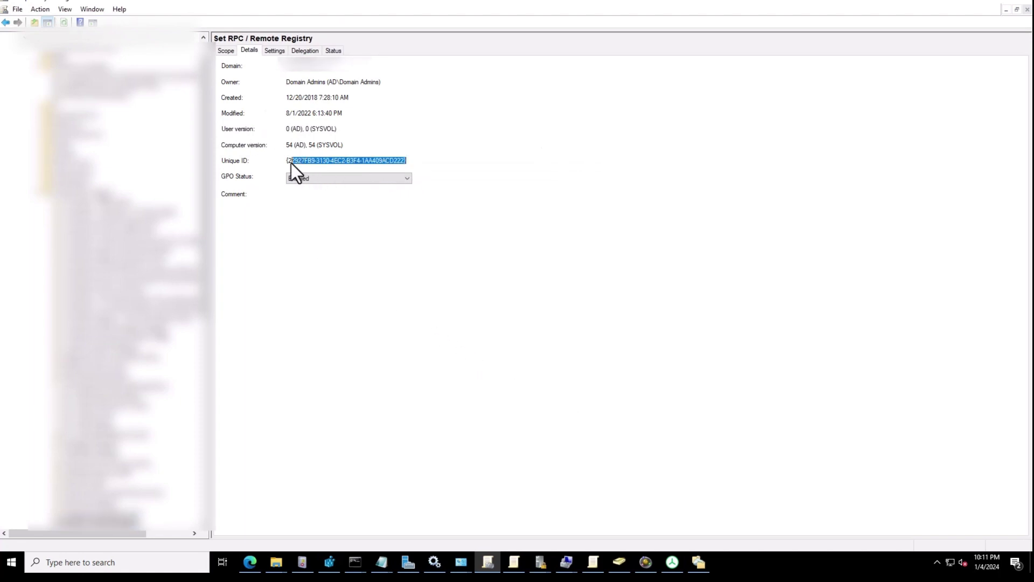
- Position the gpt00002 Notepad window below it and highlight the GPOPath GUID to compare
{"action": "left_click", "coordinate": [383, 568]}
{"action": "left_click", "coordinate": [395, 522]}
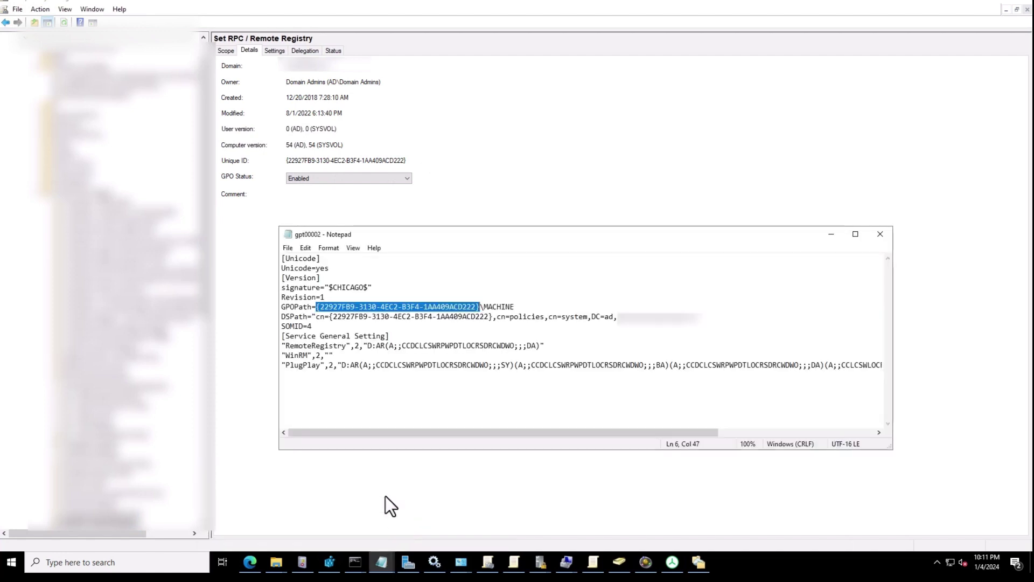
{"action": "left_click_drag", "start_coordinate": [422, 238], "coordinate": [457, 226]}
{"action": "left_click", "coordinate": [481, 305]}
{"action": "left_click_drag", "start_coordinate": [513, 292], "coordinate": [357, 293]}
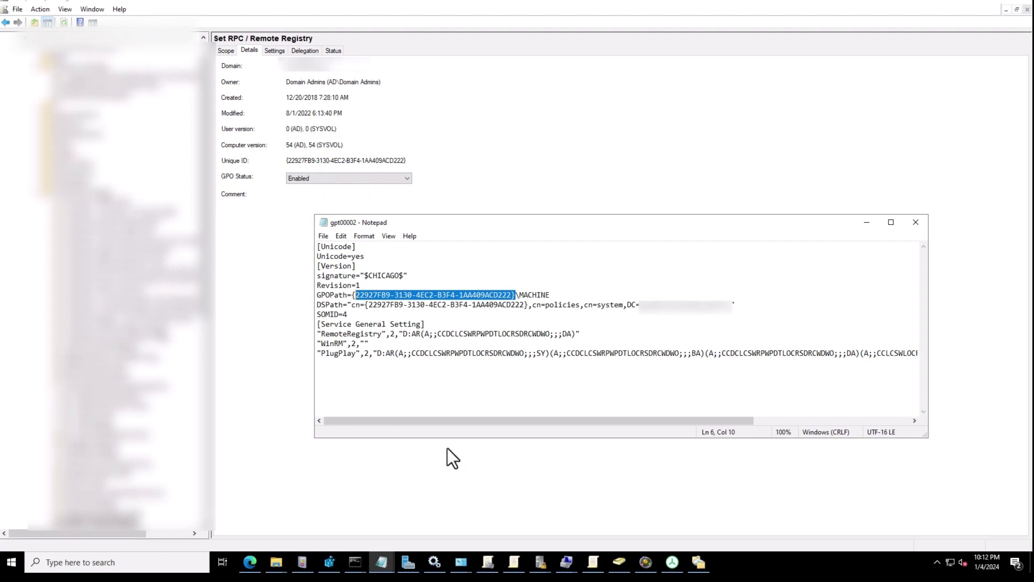
- Reapply the Event ID 1202 filter and confirm the newest SceCli warning is 10:51:13 AM
{"action": "left_click", "coordinate": [302, 562]}
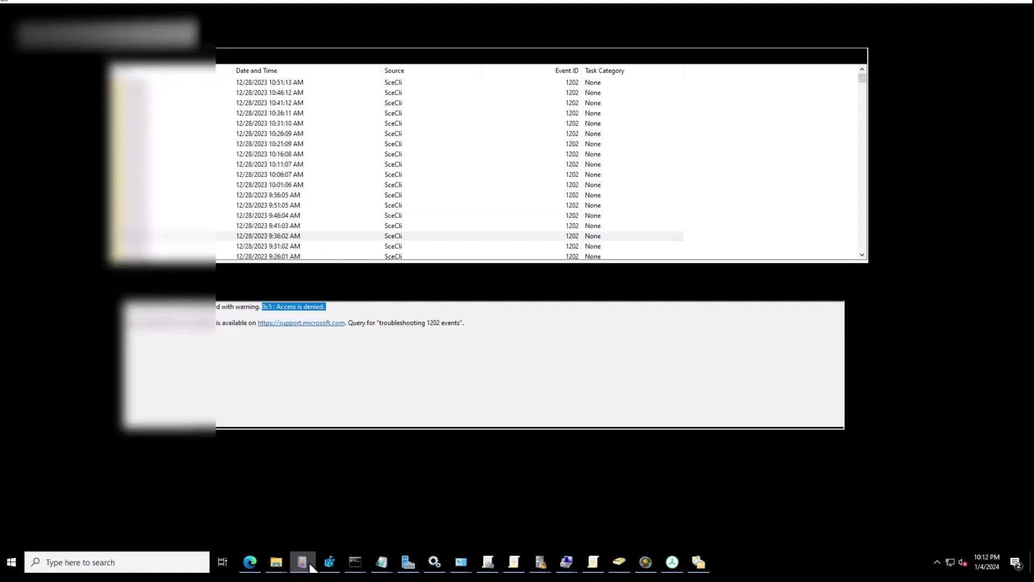
{"action": "left_click", "coordinate": [309, 164]}
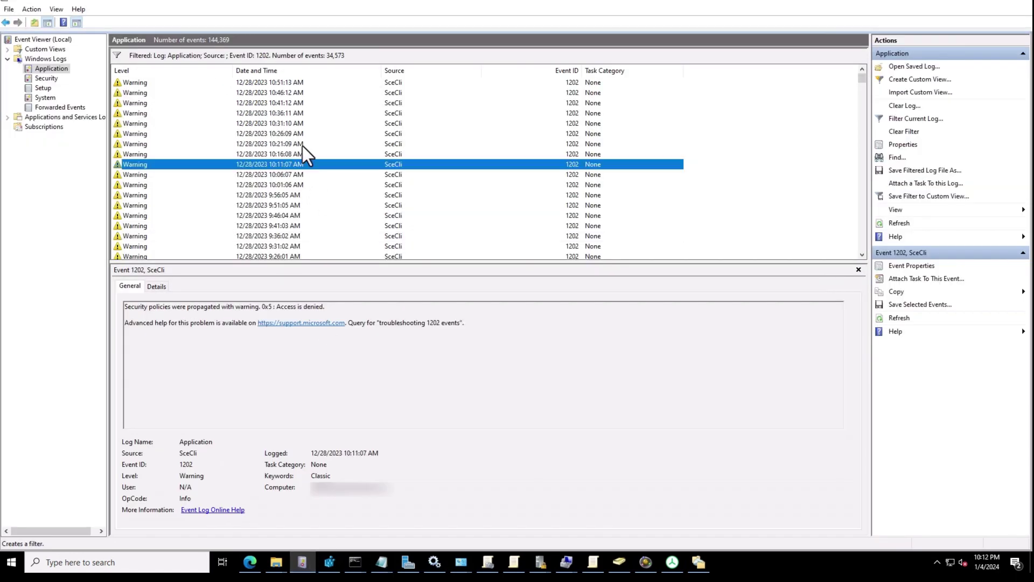
{"action": "left_click", "coordinate": [292, 84]}
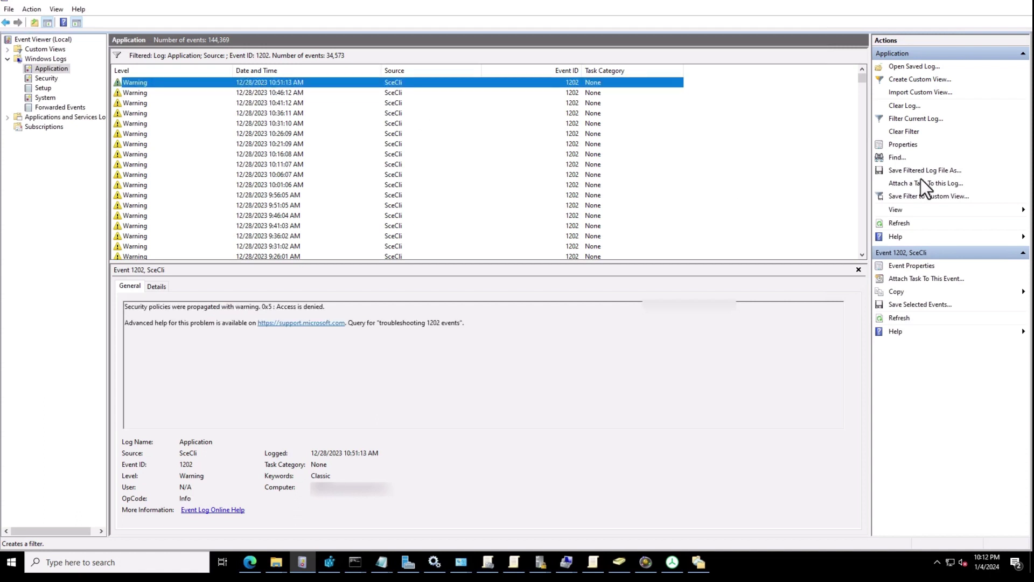
{"action": "left_click", "coordinate": [899, 118]}
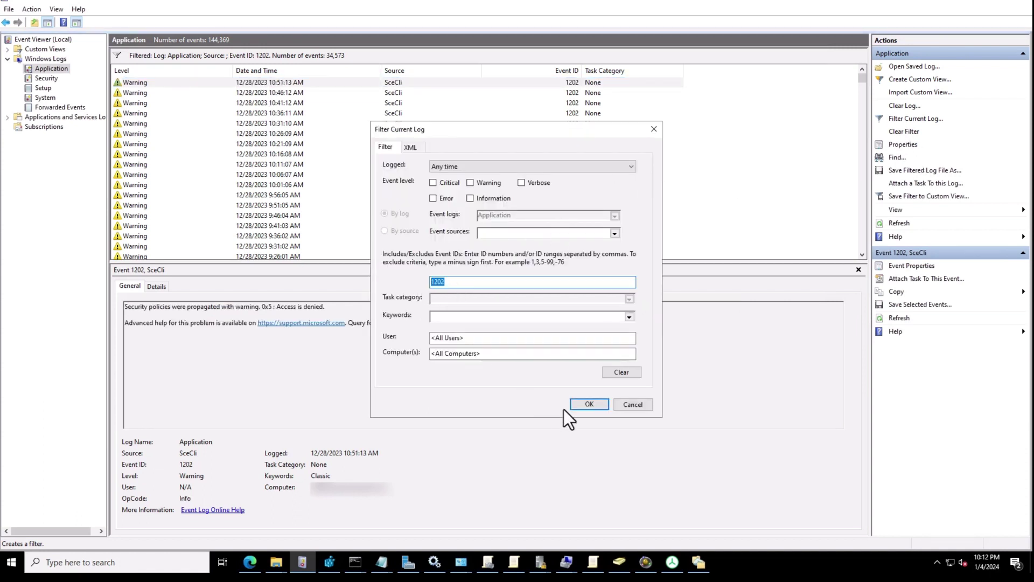
{"action": "left_click", "coordinate": [585, 405]}
{"action": "left_click", "coordinate": [275, 95]}
{"action": "left_click", "coordinate": [270, 85]}
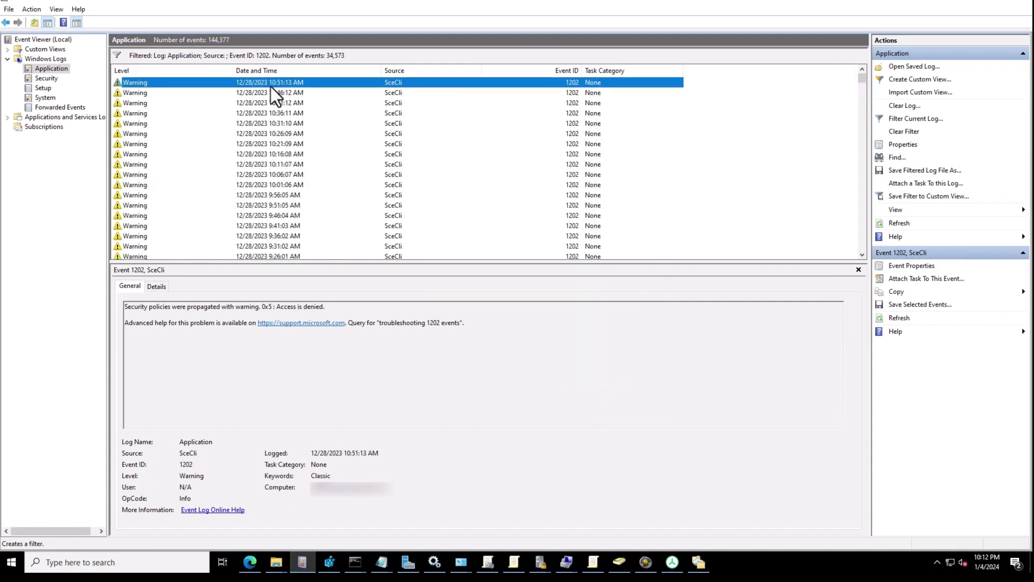